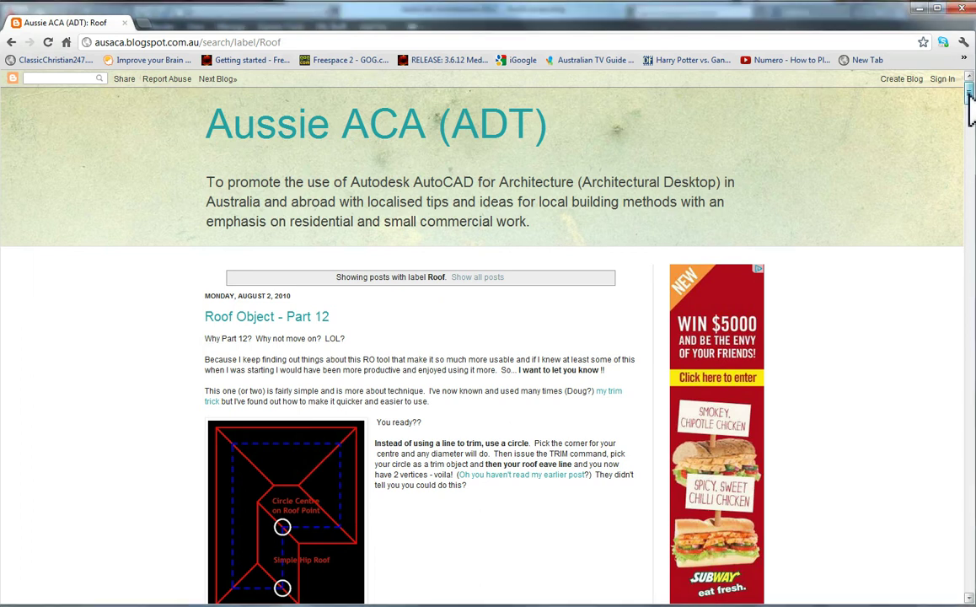
- Read the blog page's curved roofs section on using segment heights and angles as roof edge data
left_click_drag(970, 96, 971, 336)
key("alt+Tab")
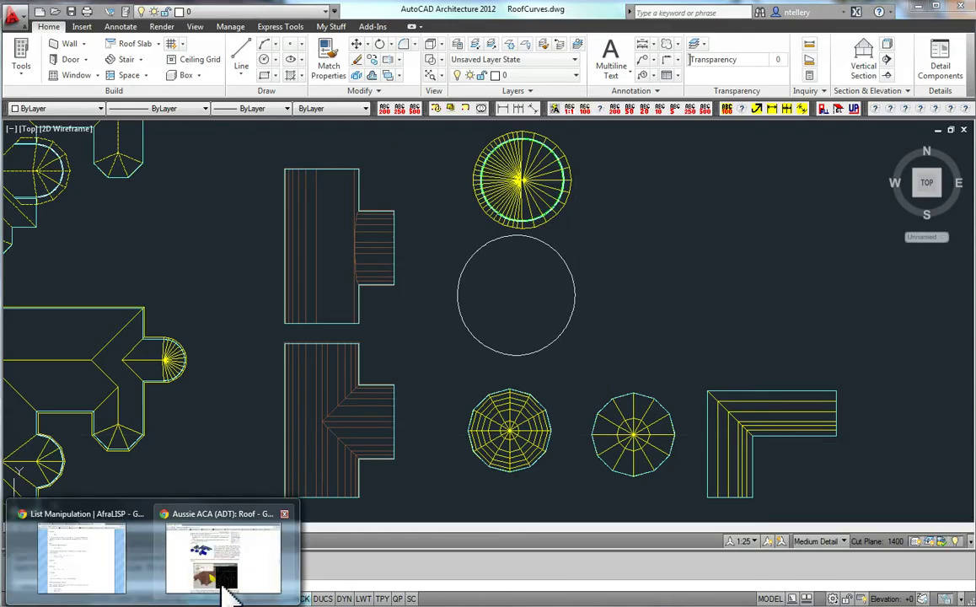
left_click(228, 582)
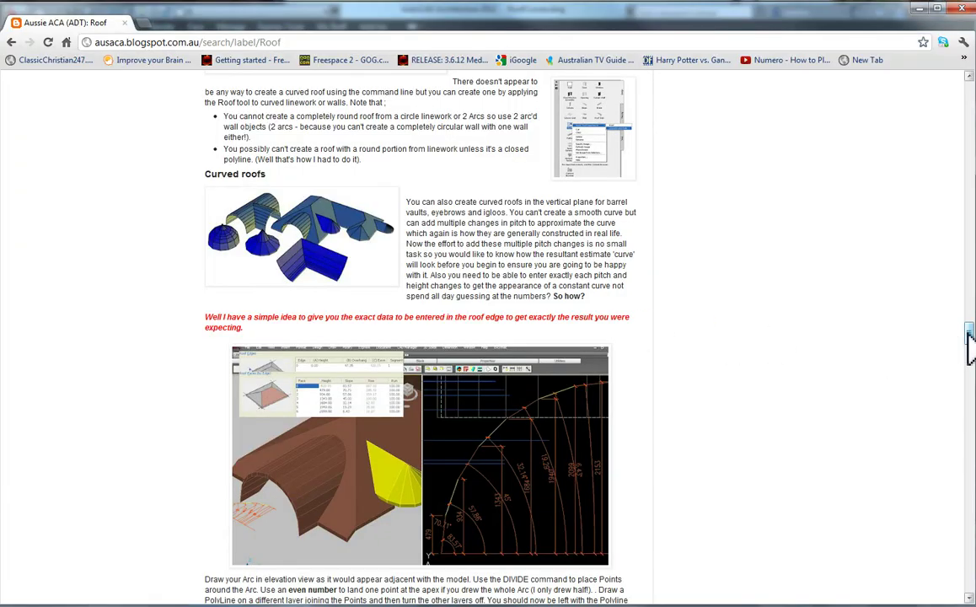
left_click_drag(969, 335, 970, 346)
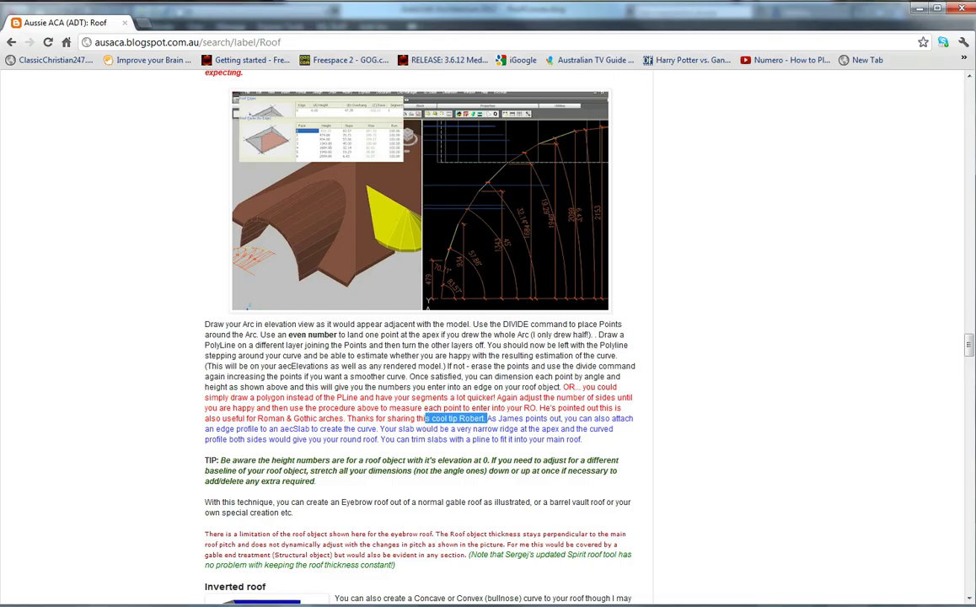
- Switch to AutoCAD Architecture and erase the plain circle below the round roof
key("alt+Tab")
mouse_move(577, 315)
middle_mouse_down()
mouse_move(584, 320)
mouse_move(567, 328)
middle_mouse_up()
key("Escape")
left_click(538, 202)
key("Escape")
type("e")
key("Return")
- Move the round roof straight down into the space above the polygonal roofs
middle_click_drag(566, 311, 575, 325)
type("m")
key("Return")
left_click(609, 264)
left_click(492, 121)
key("Return")
left_click(575, 213)
left_click(575, 348)
key("Escape")
- Inspect the lower T-shaped curved roof in 3D with the Object Viewer, orbiting around its vaults
middle_click_drag(493, 408, 568, 349)
left_click(428, 403)
middle_click_drag(428, 403, 501, 278)
key("Escape")
scroll(506, 338, "up", 3)
right_click(521, 338)
left_click(569, 545)
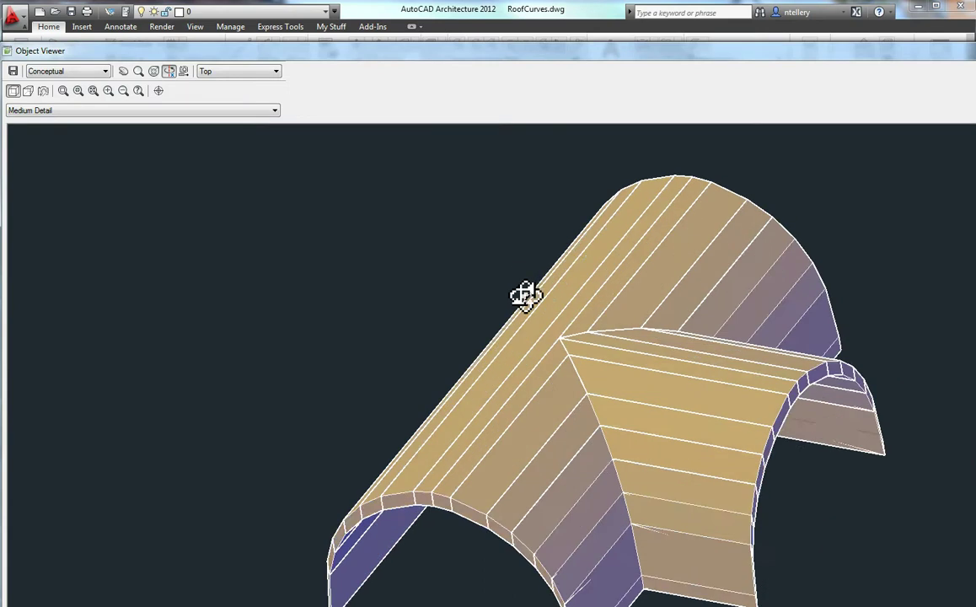
left_click_drag(526, 295, 573, 362)
key("Escape")
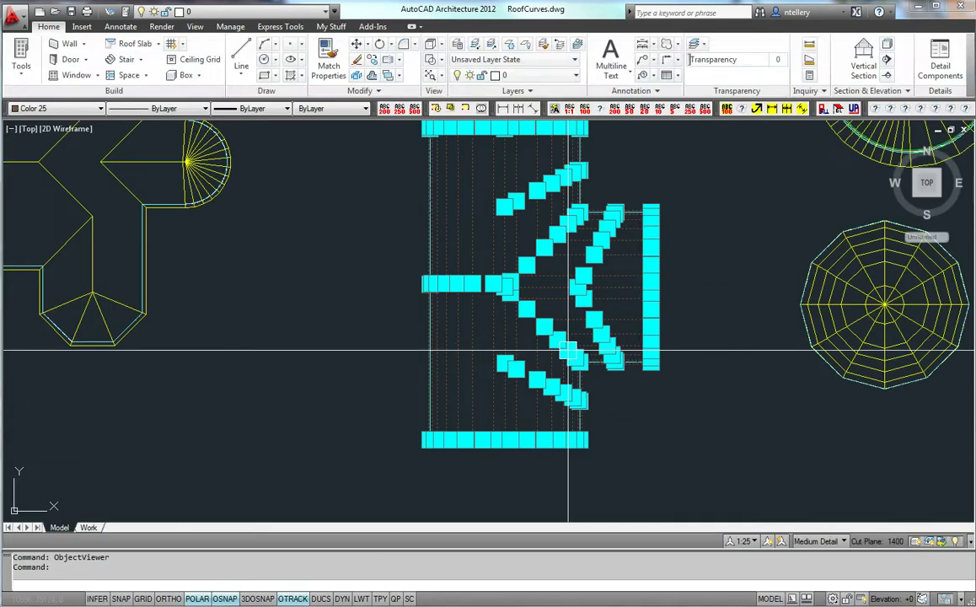
- Try stretching the left side of the T-shaped curved roof outward and undo the stretch
scroll(620, 360, "down", 2)
middle_click_drag(620, 361, 556, 349)
key("Escape")
type("s")
key("Return")
left_click(512, 348)
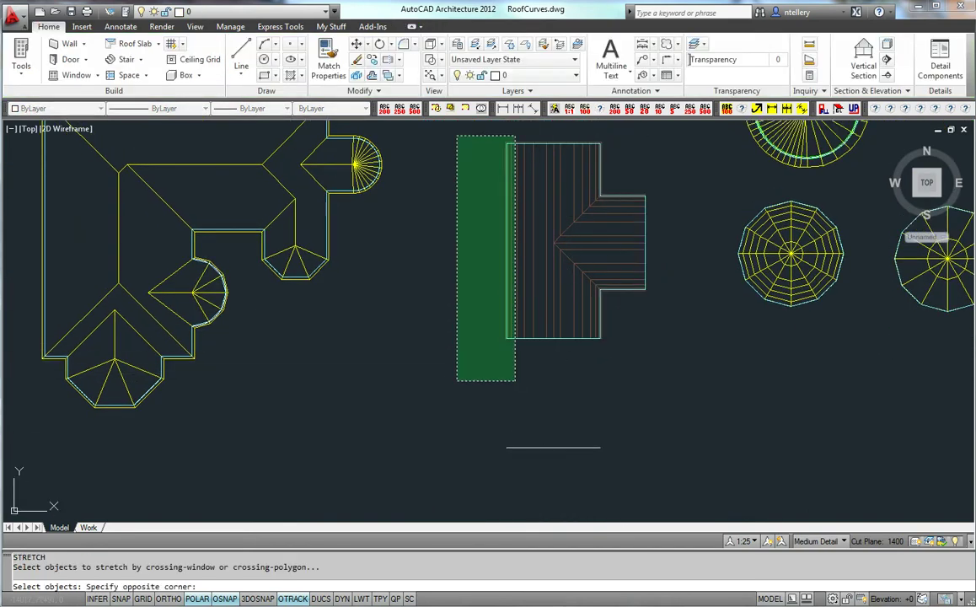
left_click(456, 135)
key("Return")
left_click(454, 256)
left_click(390, 257)
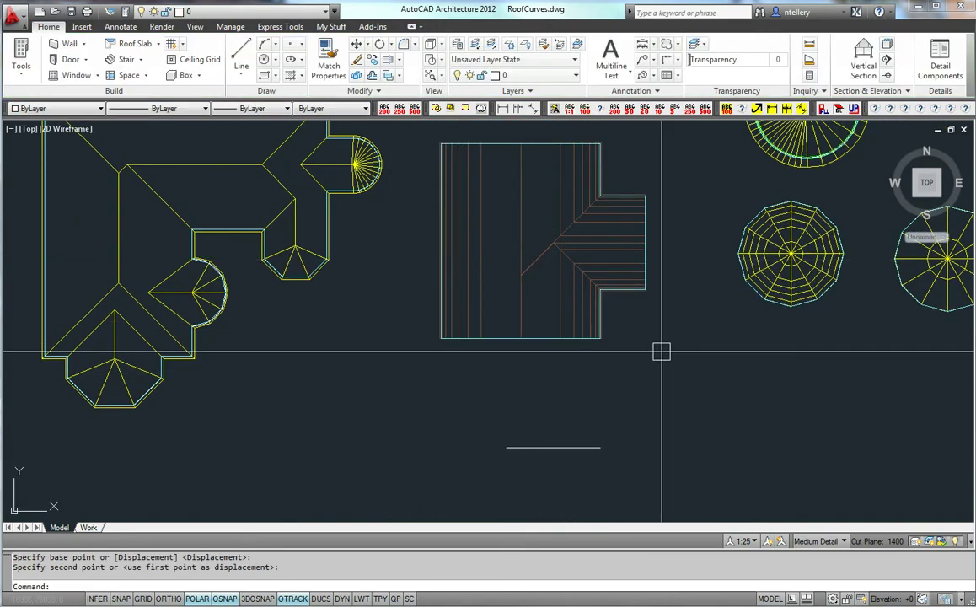
key("ctrl+z")
scroll(571, 338, "up", 3)
left_click(540, 312)
right_click(541, 311)
key("Escape")
key("Escape")
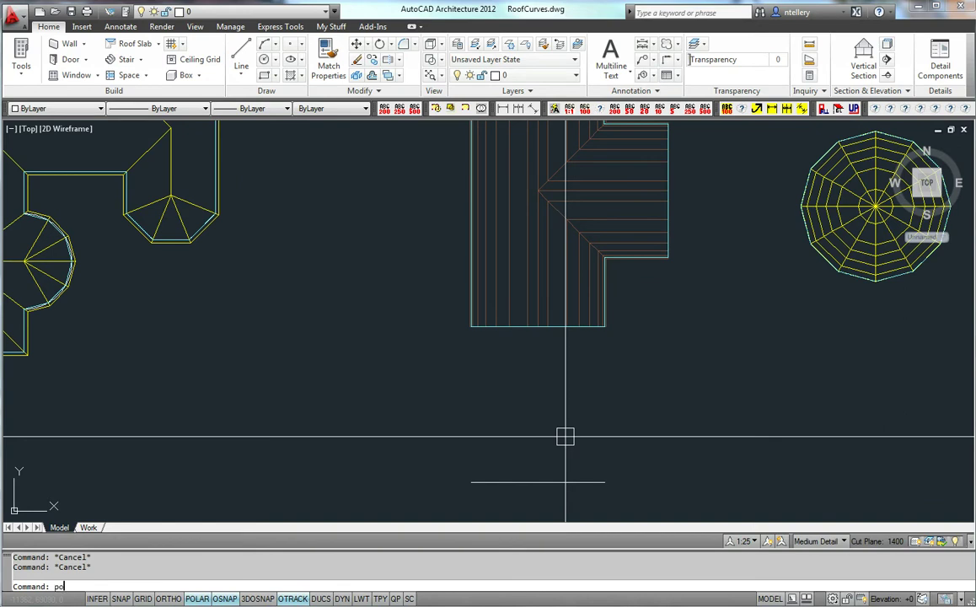
- Draw a 24-sided inscribed polygon centred on the midpoint of the line below the roof, reaching the line's left end
type("yg")
key("Return")
left_click(538, 482)
key("Return")
left_click(470, 482)
scroll(471, 489, "up", 5)
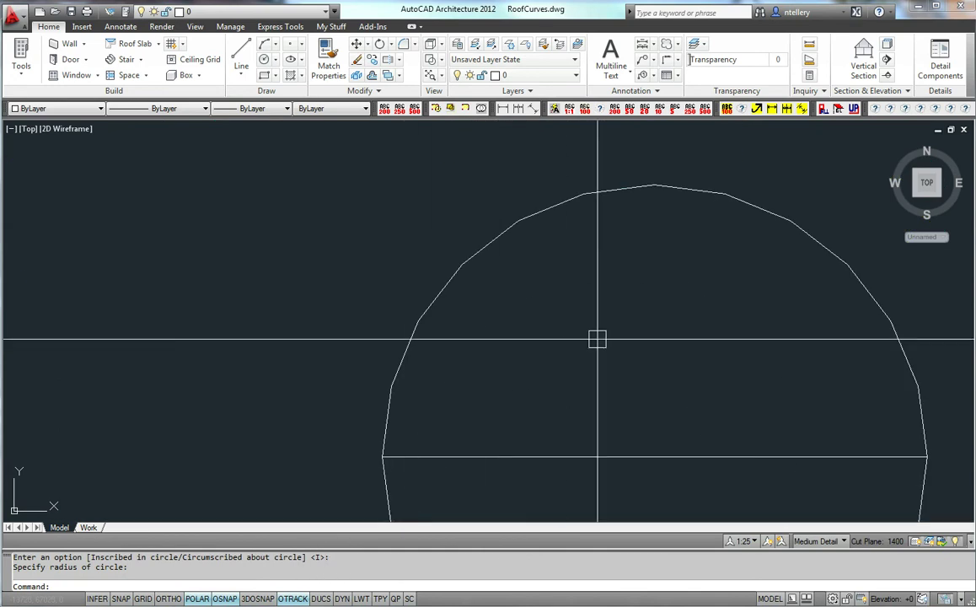
- Erase the 24-sided polygon, keeping the horizontal line
type("e")
key("Return")
left_click(417, 327)
key("Return")
- Draw a 24-sided polygon inscribed in a circle, centred on the horizontal line's midpoint with a vertex on its left end
type("polygon")
key("Return")
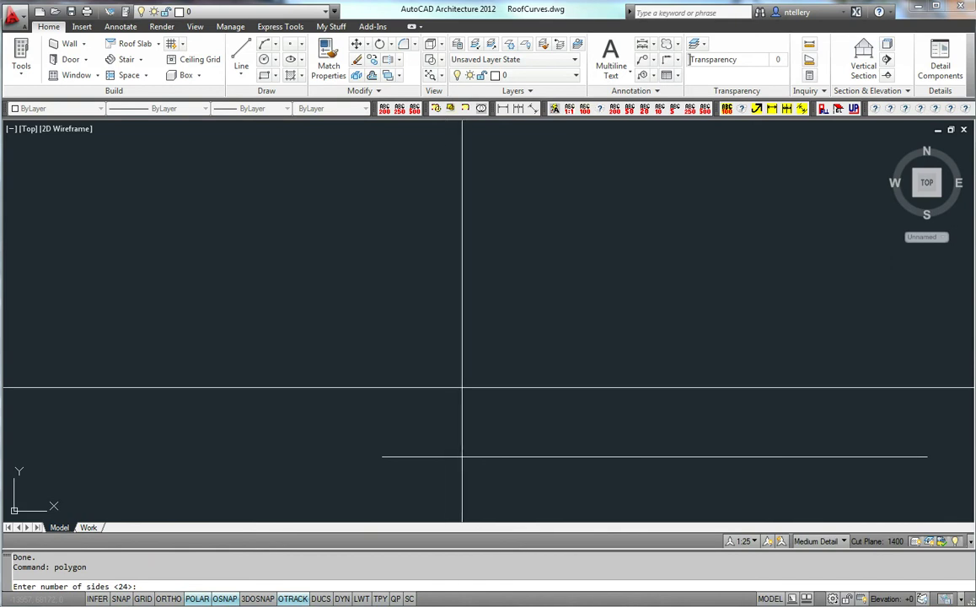
scroll(466, 397, "down", 2)
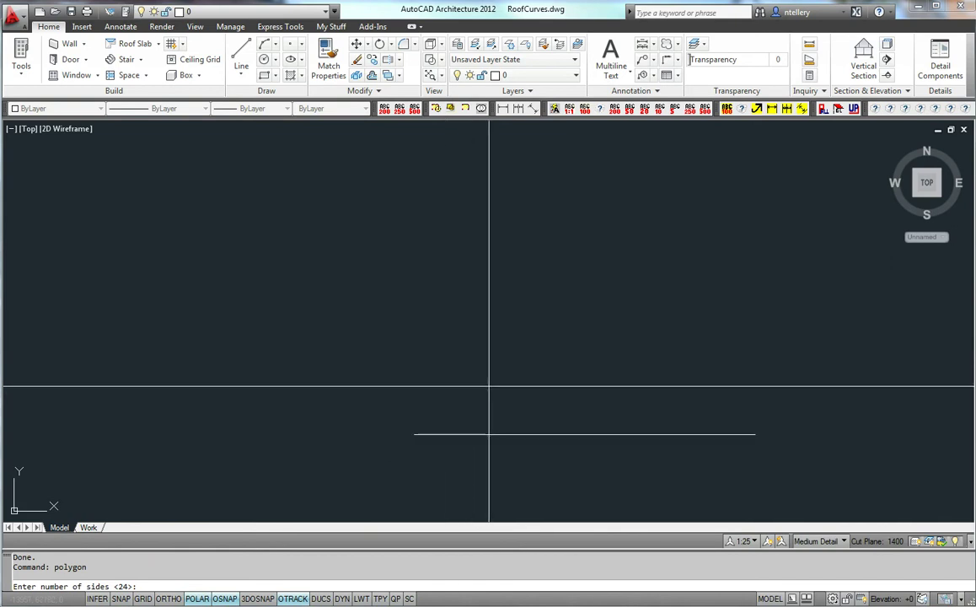
scroll(498, 411, "down", 5)
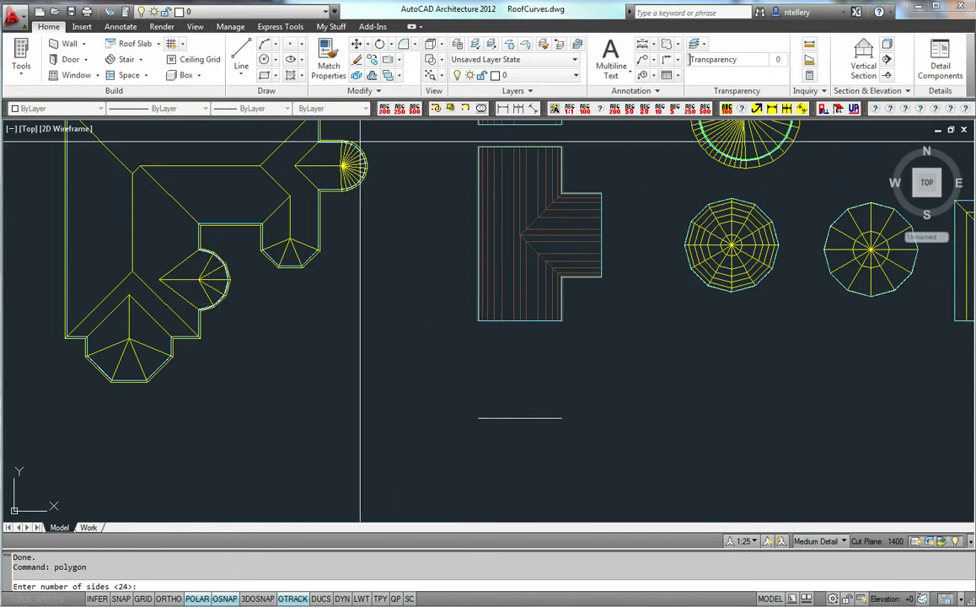
scroll(556, 379, "up", 3)
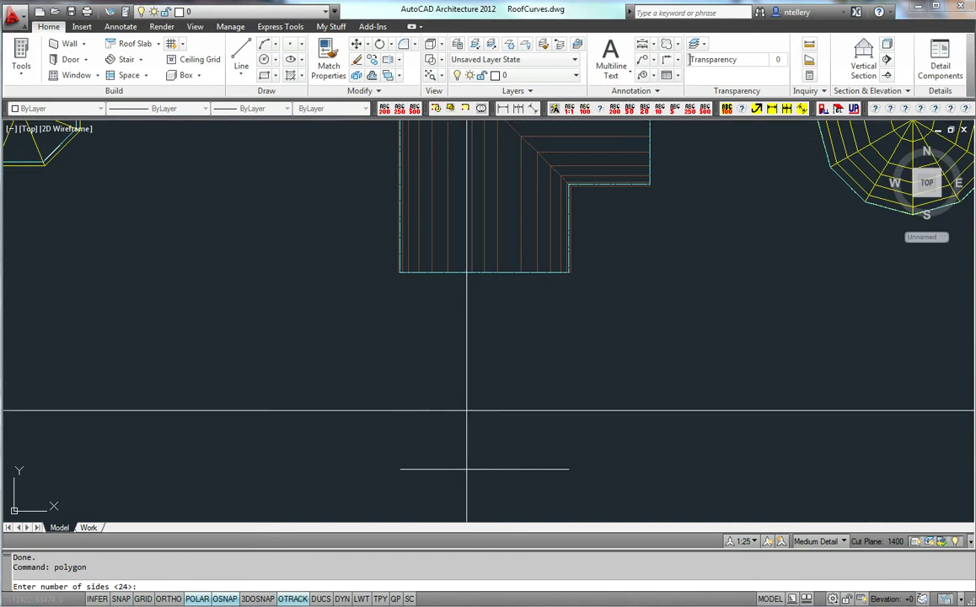
left_click(485, 470)
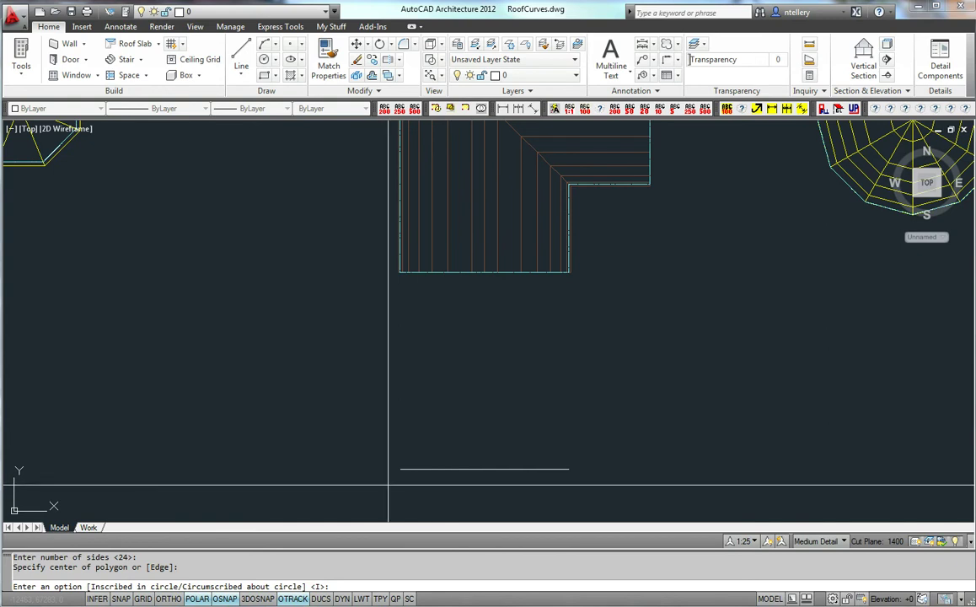
key("Return")
scroll(400, 470, "up", 5)
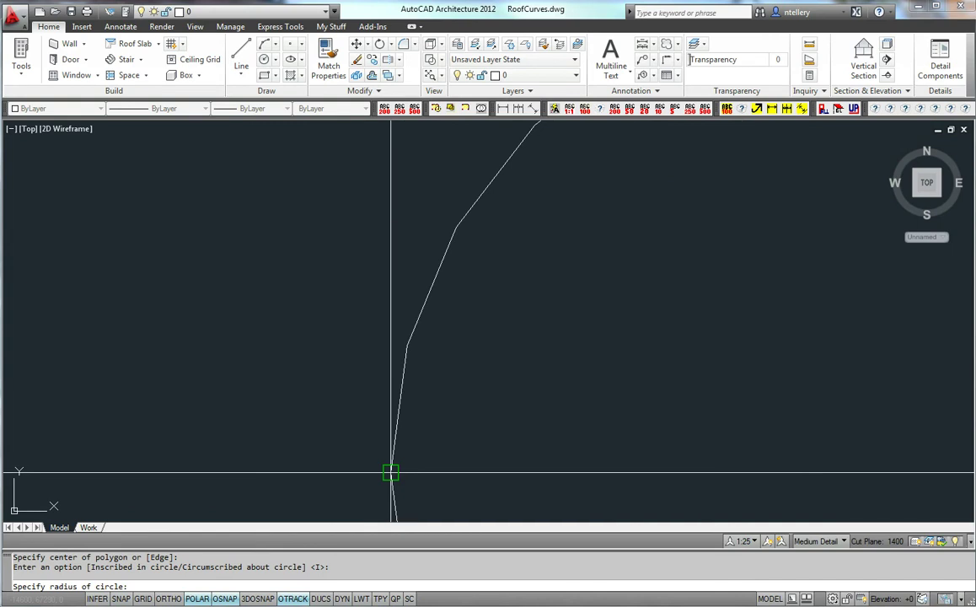
left_click(393, 470)
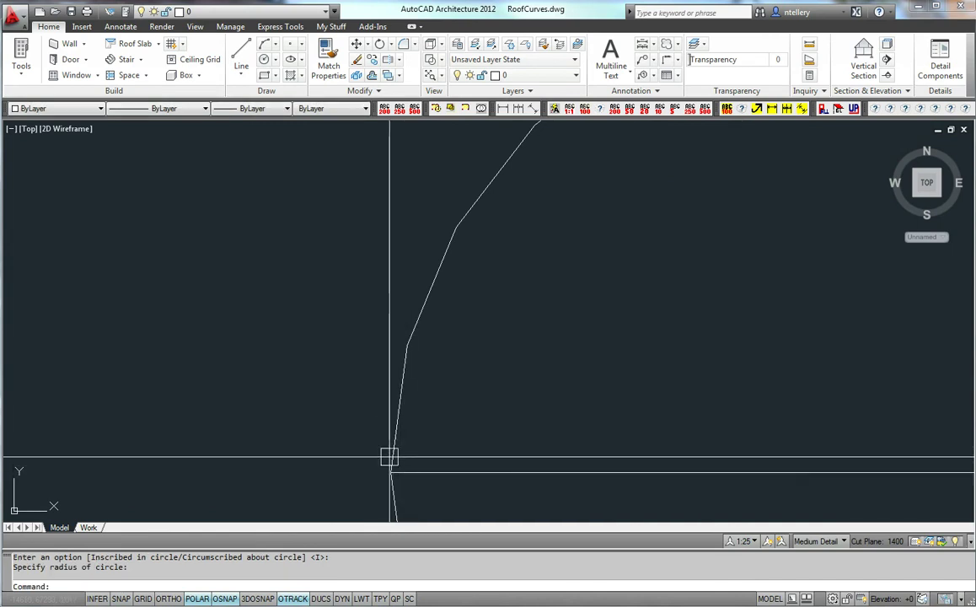
scroll(400, 383, "down", 4)
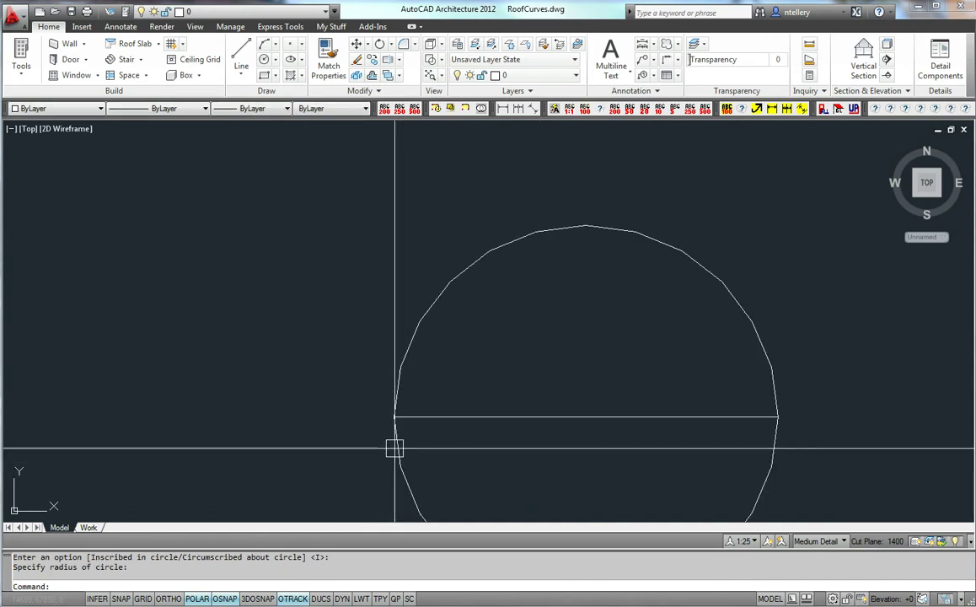
- Draw a vertical line from the polygon's apex to the midpoint of the horizontal baseline
middle_click_drag(539, 317, 507, 383)
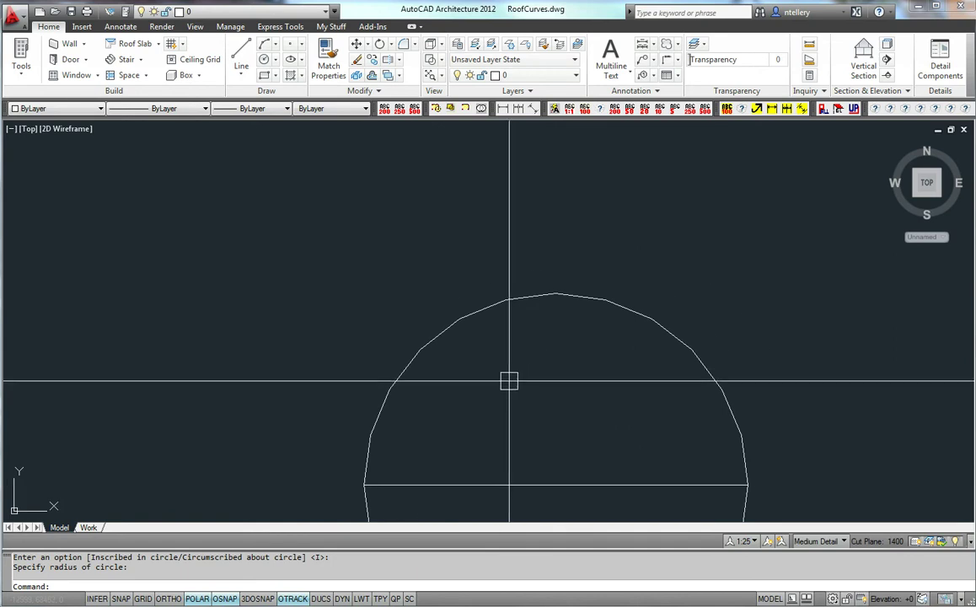
type("l")
key("Return")
left_click(557, 291)
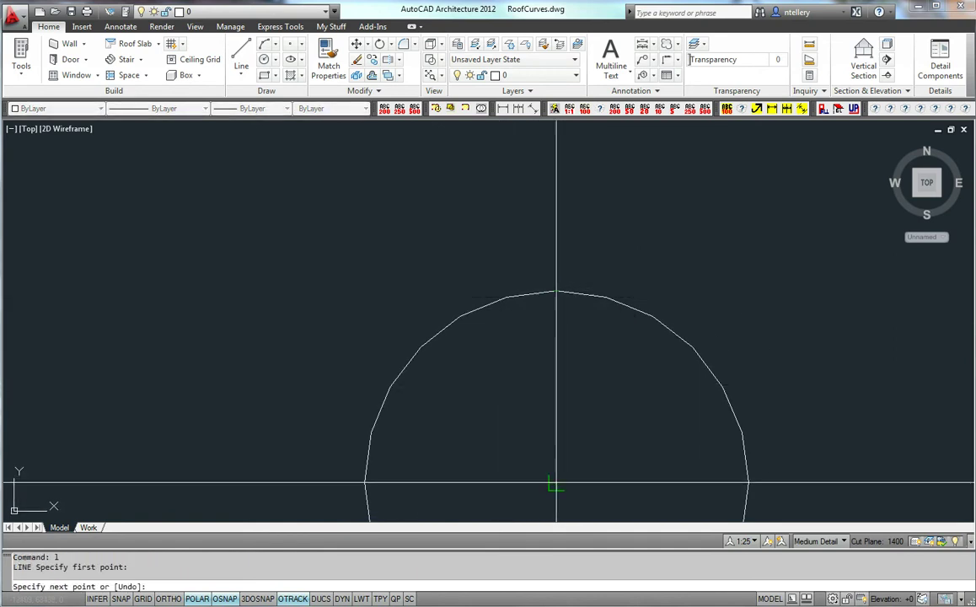
left_click(556, 482)
key("Return")
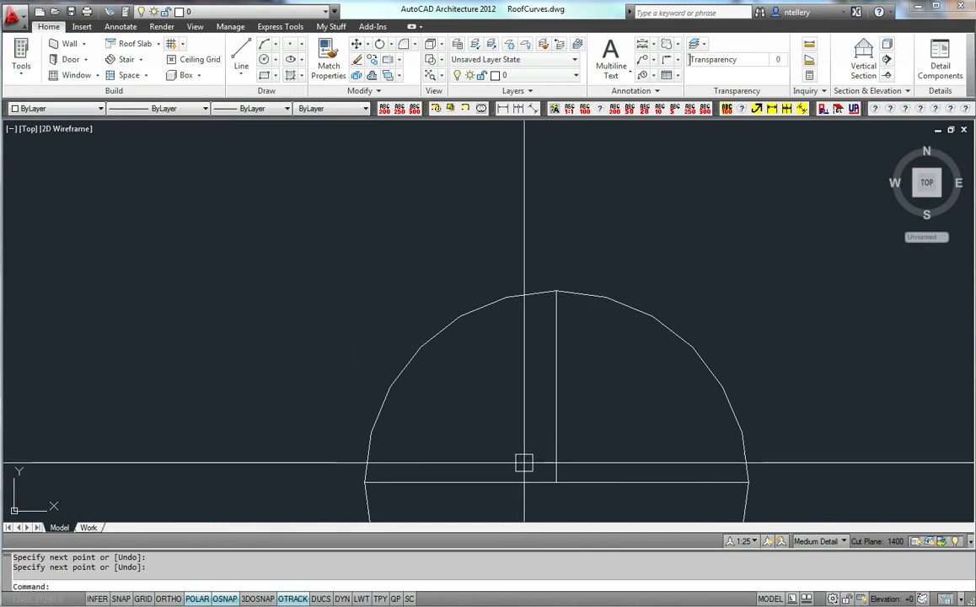
- Try to trim the polygon against the vertical line and baseline, and undo both the trim and the vertical line
type("tr")
key("Return")
left_click(575, 508)
left_click(318, 249)
key("Return")
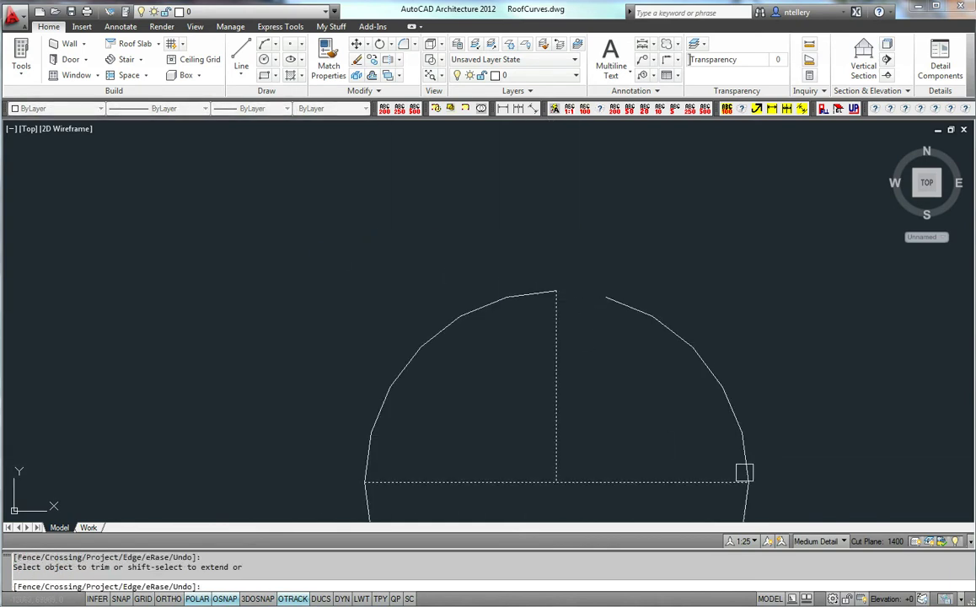
key("Return")
key("ctrl+z")
key("ctrl+z")
- Add a vertical linear dimension from the baseline's left end to the first polygon vertex above it
scroll(588, 379, "up", 3)
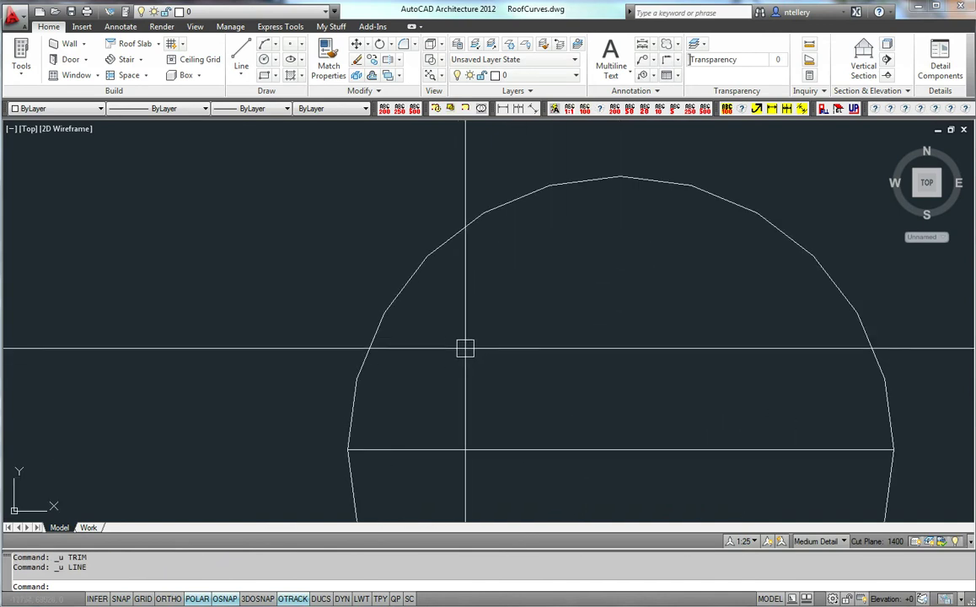
type("dli")
key("Return")
left_click(347, 451)
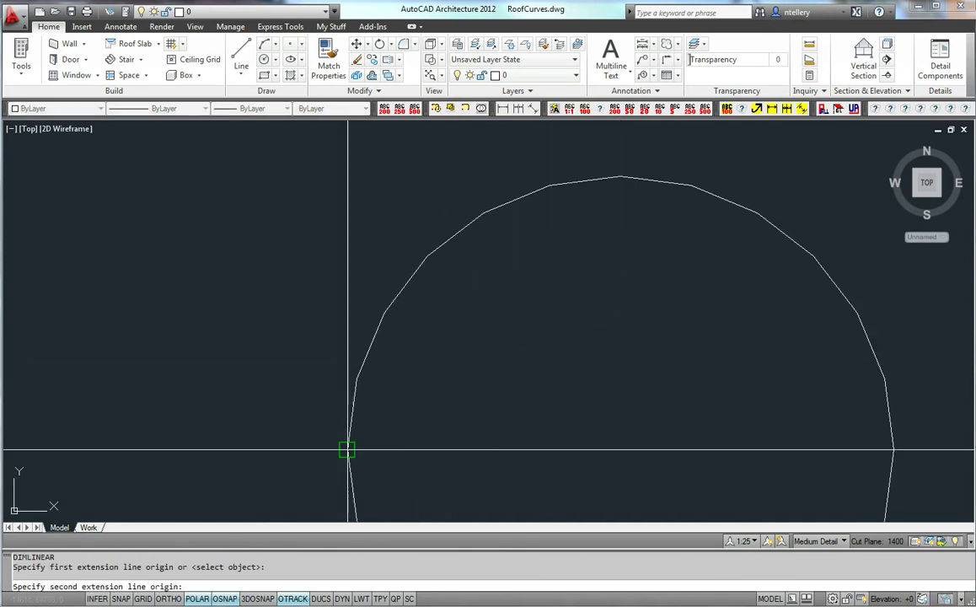
left_click(355, 379)
left_click(335, 407)
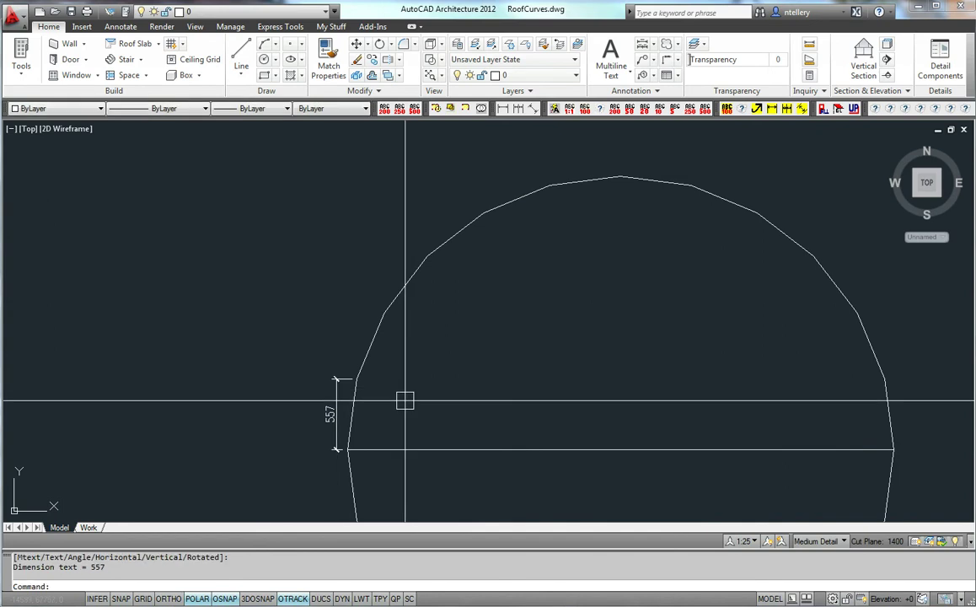
- Add baseline dimensions for the heights of the remaining left-hand polygon vertices up to the apex
type("db")
key("Return")
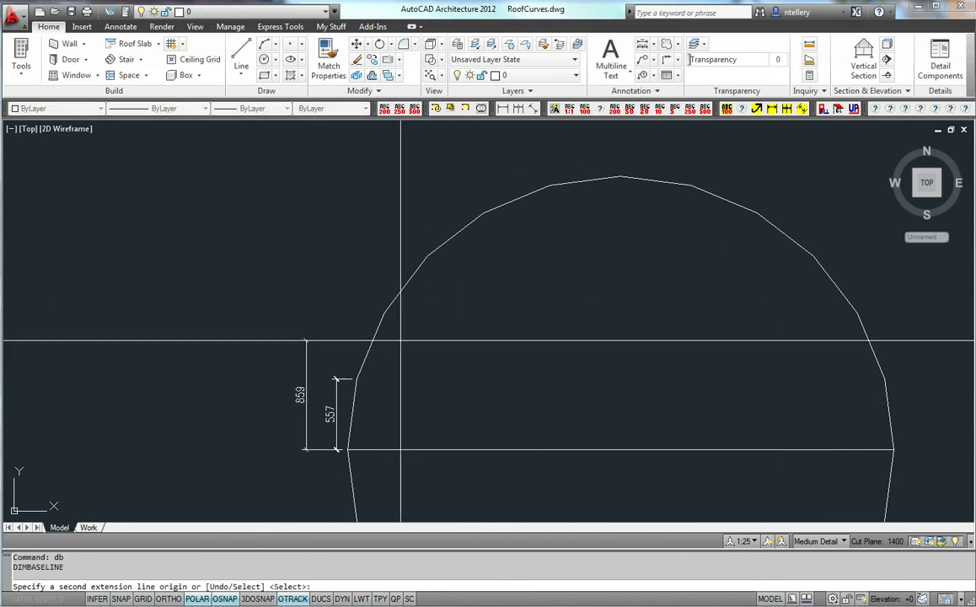
left_click(384, 313)
left_click(428, 256)
left_click(483, 211)
left_click(550, 184)
key("Return")
key("Escape")
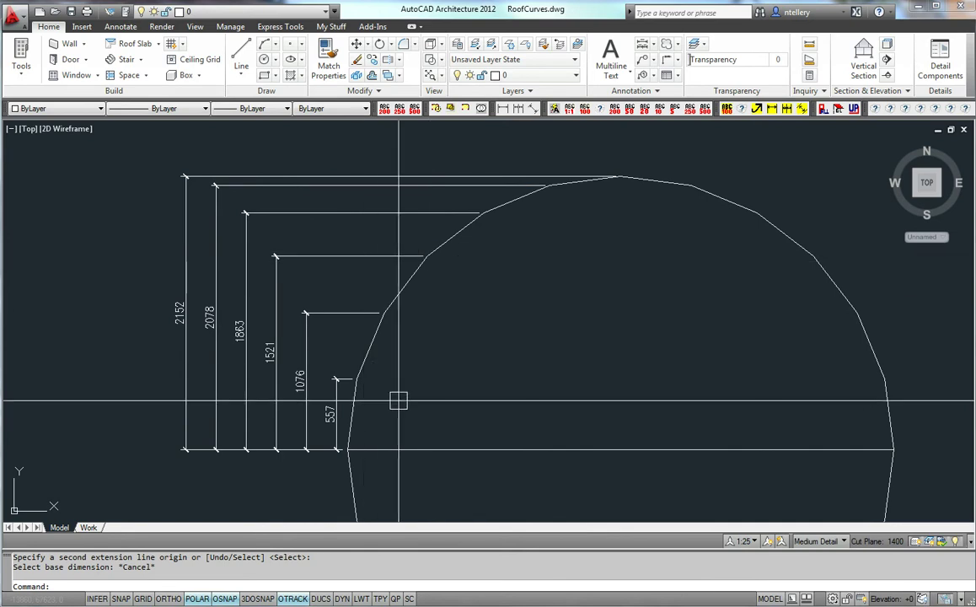
- Add angular dimensions between the baseline and the two lowest left-hand polygon segments
type("DA")
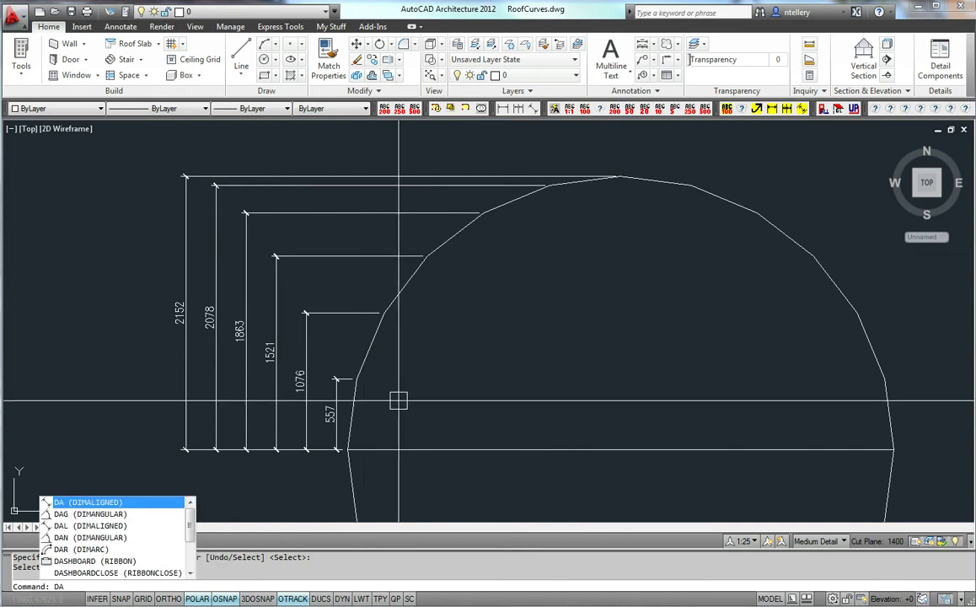
type("G")
key("Return")
left_click(371, 447)
left_click(382, 416)
left_click(412, 448)
left_click(413, 380)
- Add angular dimensions between the baseline and the third and fourth left-hand polygon segments
key("Return")
left_click(403, 285)
left_click(451, 449)
left_click(428, 344)
key("Return")
left_click(444, 246)
left_click(493, 449)
left_click(500, 376)
- Add angular dimensions between the baseline and the fifth and sixth left-hand segments, finishing at the apex
key("Return")
left_click(504, 201)
left_click(547, 455)
left_click(552, 355)
key("Return")
left_click(609, 446)
left_click(593, 349)
- Open the edge and face settings for the curved roof's left edge and review the face heights and slopes
mouse_move(602, 411)
middle_mouse_down()
mouse_move(632, 418)
mouse_move(622, 436)
mouse_move(541, 419)
mouse_move(477, 421)
mouse_move(496, 452)
middle_mouse_up()
scroll(491, 437, "down", 4)
left_click(435, 221)
right_click(437, 222)
left_click(485, 354)
left_click(386, 198)
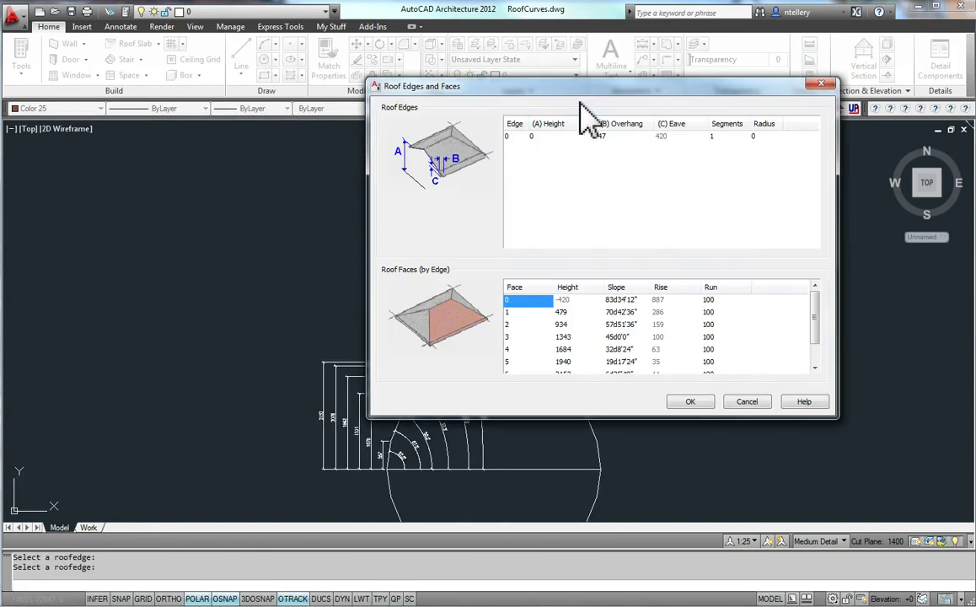
left_click_drag(580, 102, 664, 148)
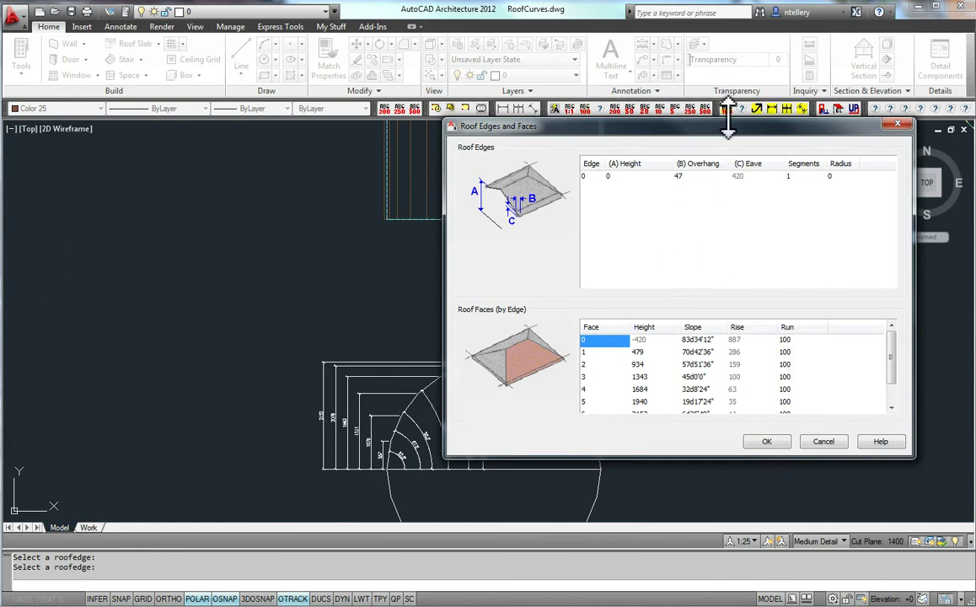
left_click_drag(728, 119, 729, 246)
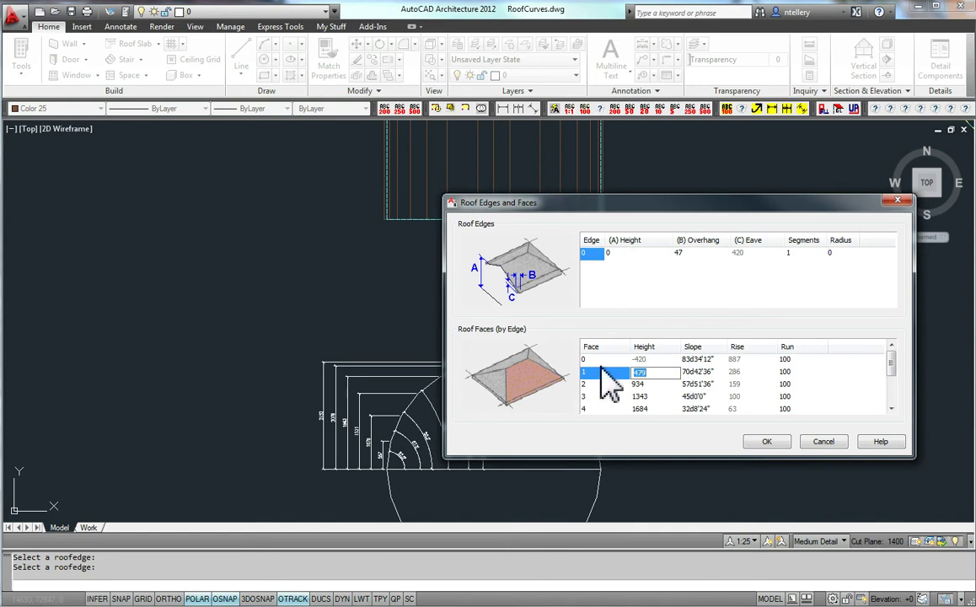
left_click(771, 441)
- Move the polygon with its baseline and all dimensions straight up, closer to the curved roof
scroll(384, 458, "up", 4)
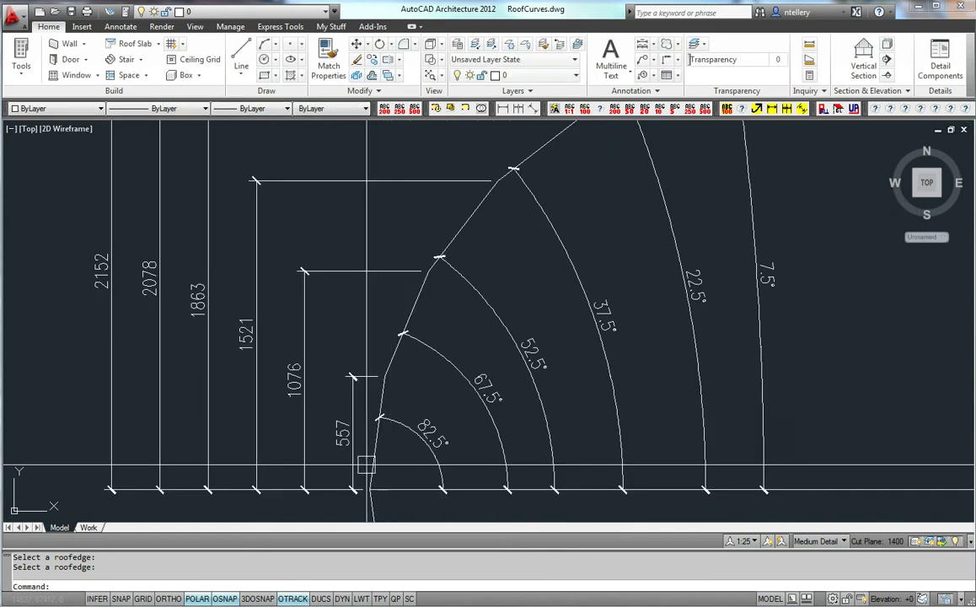
key("Return")
scroll(445, 311, "down", 6)
key("Escape")
type("m")
key("Return")
left_click(731, 512)
left_click(399, 383)
key("Return")
left_click(714, 387)
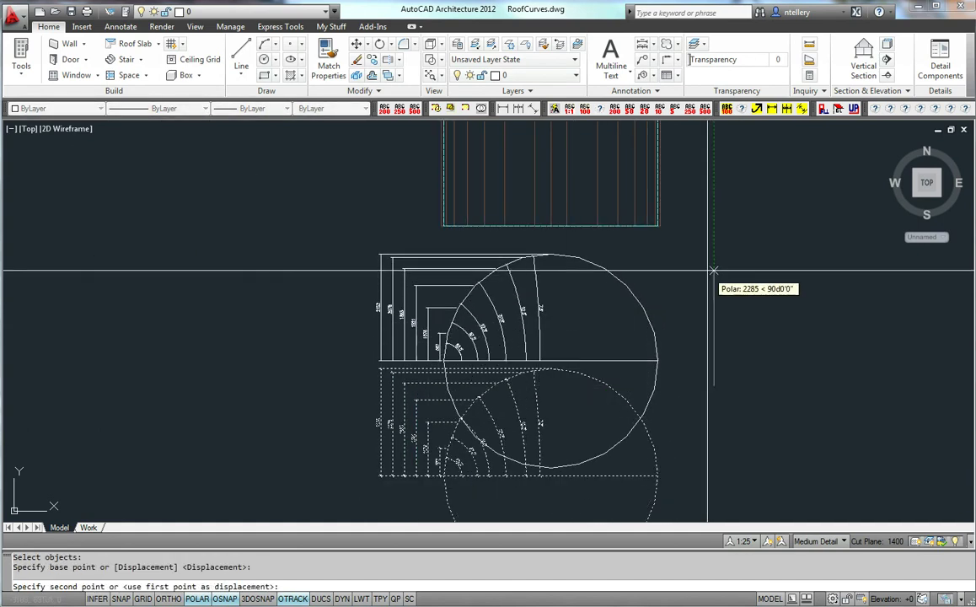
left_click(712, 260)
scroll(492, 233, "up", 3)
left_click(489, 222)
right_click(490, 221)
key("Escape")
scroll(429, 301, "up", 2)
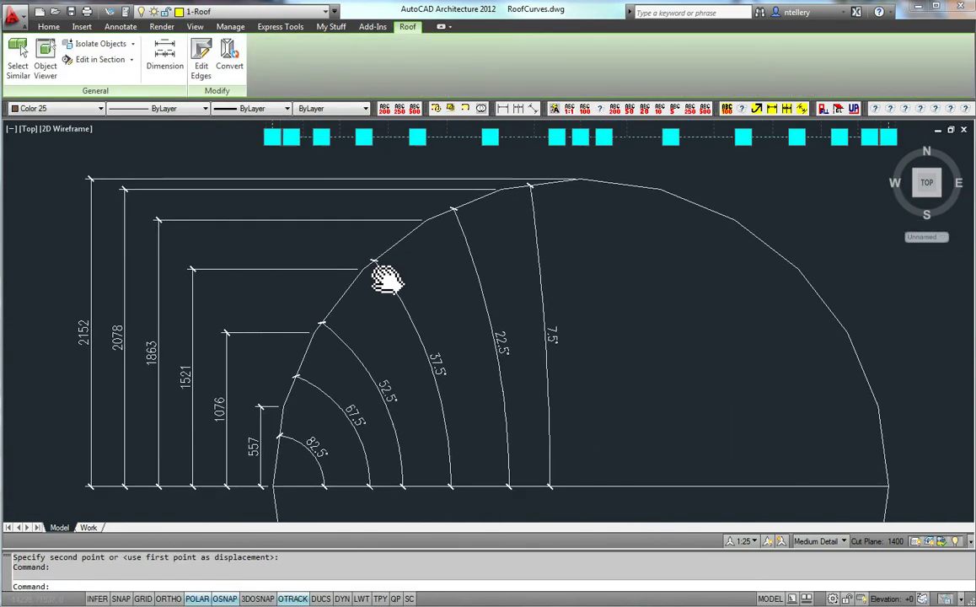
key("Escape")
- Set the polygon and its dimensions to a 0.35 mm lineweight and turn on lineweight display
left_click(589, 321)
left_click(178, 453)
left_click(274, 110)
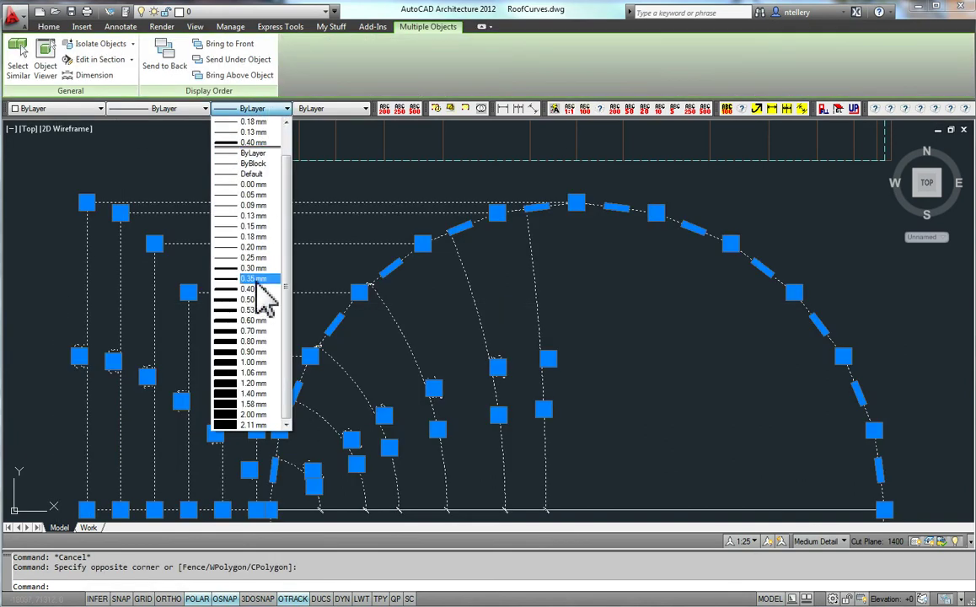
left_click(258, 278)
left_click(361, 599)
key("Escape")
- Open the edge and face settings for the curved roof's left edge and compare its face heights and slopes with the polygon's dimensions
middle_click_drag(497, 396, 534, 397)
left_click(413, 159)
right_click(424, 162)
left_click(462, 298)
left_click(316, 159)
mouse_move(694, 206)
left_mouse_down()
mouse_move(750, 195)
mouse_move(816, 201)
mouse_move(843, 224)
mouse_move(844, 245)
left_mouse_up()
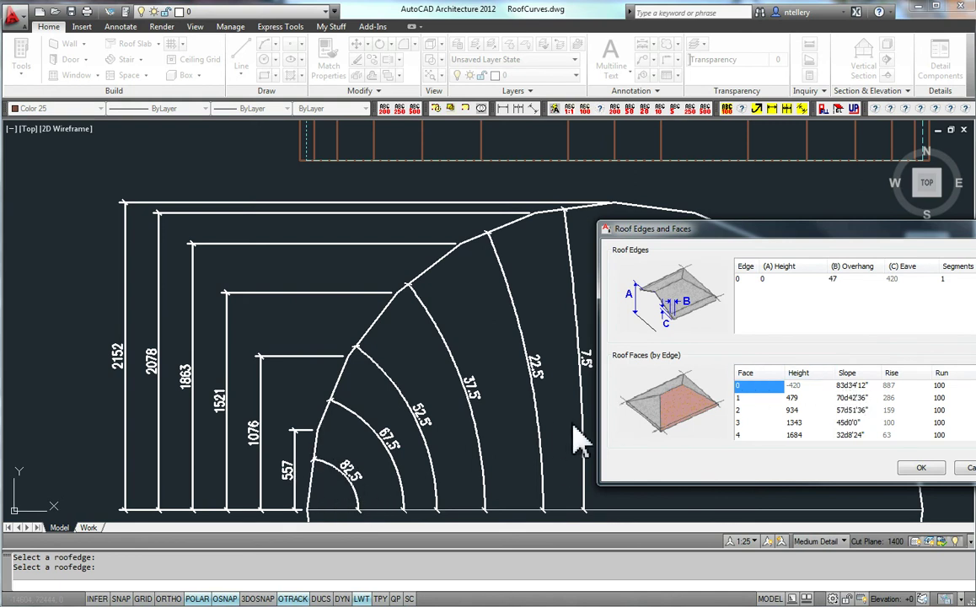
left_click(806, 398)
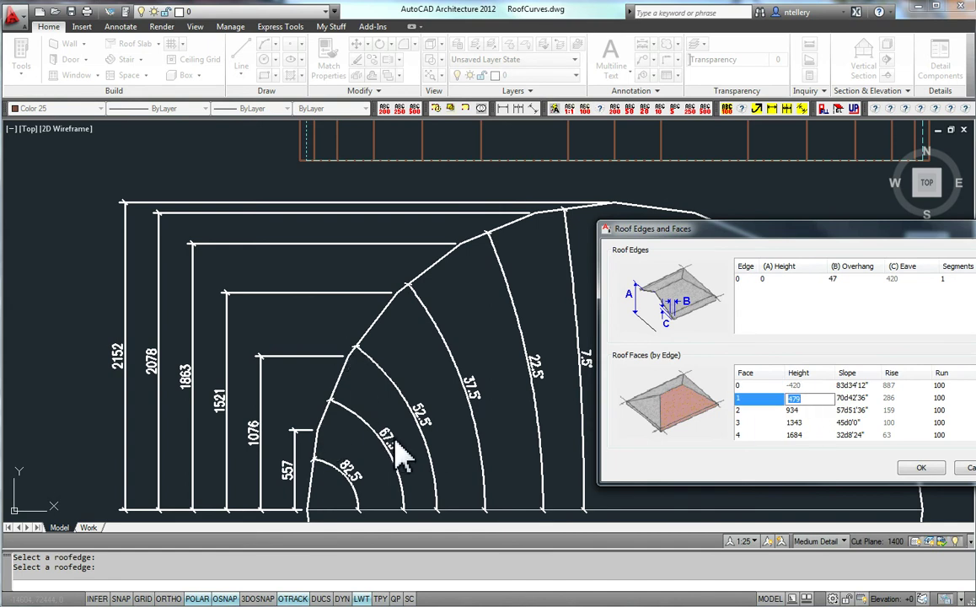
left_click(844, 400)
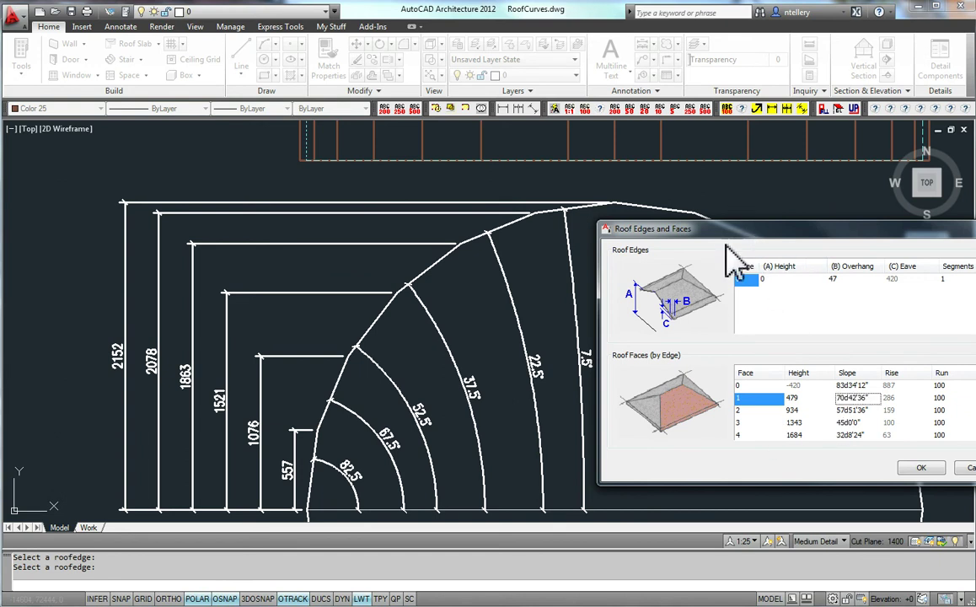
left_click_drag(755, 236, 728, 247)
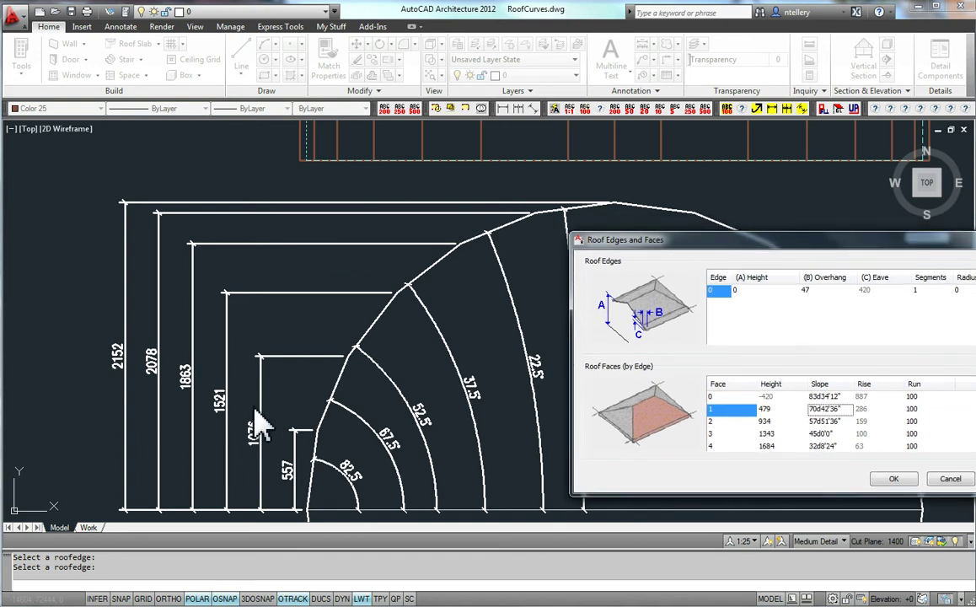
left_click(789, 422)
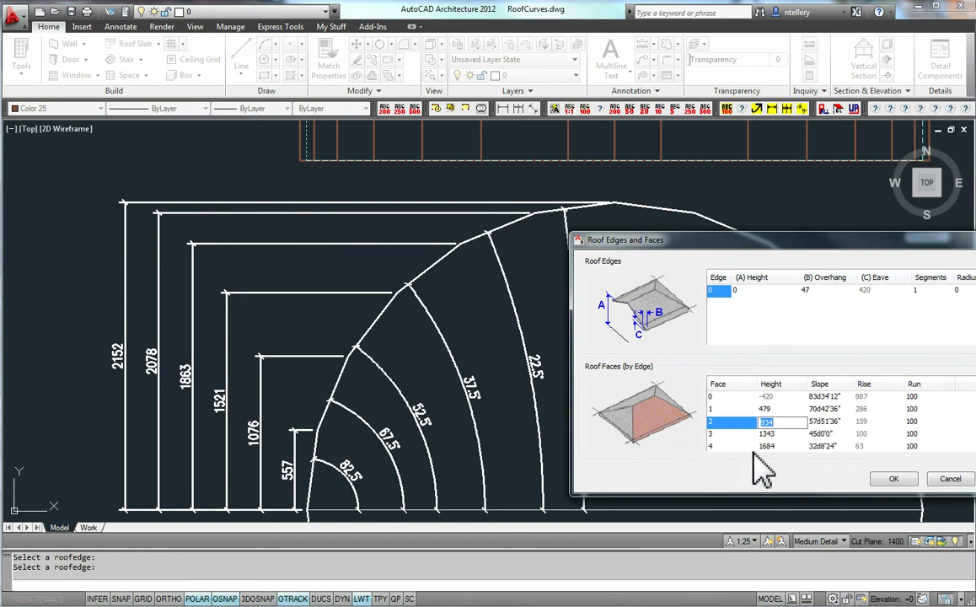
scroll(831, 413, "down", 2)
left_click(948, 479)
- Erase the angular dimensions inside the left half of the polygon
scroll(556, 368, "down", 5)
scroll(539, 375, "up", 4)
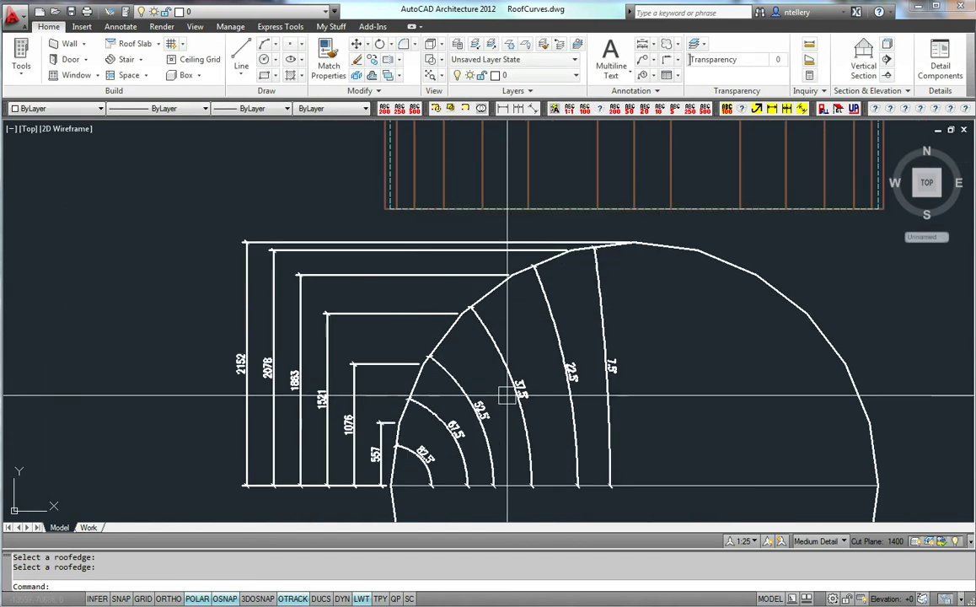
scroll(625, 392, "down", 5)
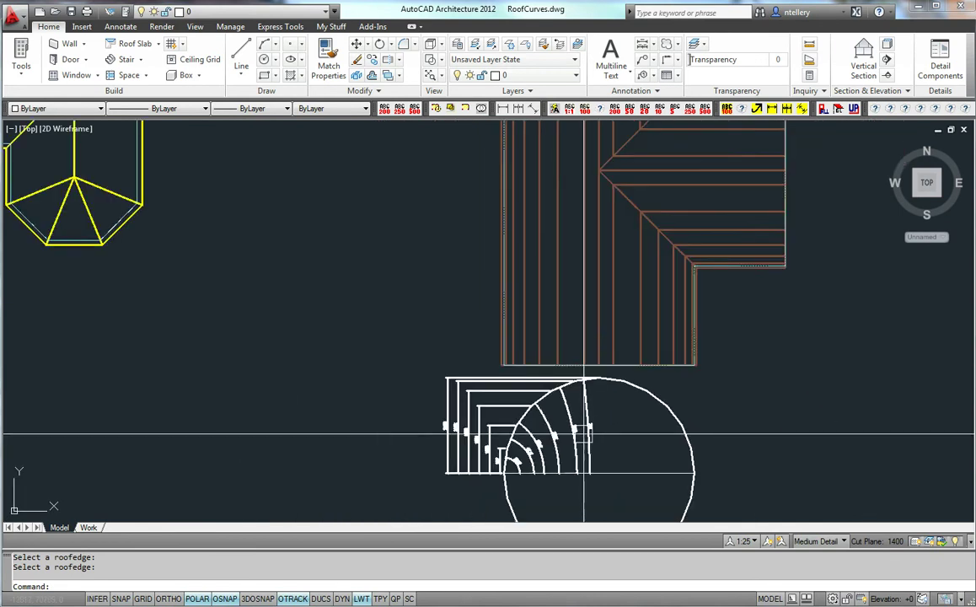
mouse_move(583, 436)
middle_mouse_down()
mouse_move(614, 393)
mouse_move(593, 337)
middle_mouse_up()
scroll(593, 337, "up", 3)
middle_click_drag(562, 384, 575, 305)
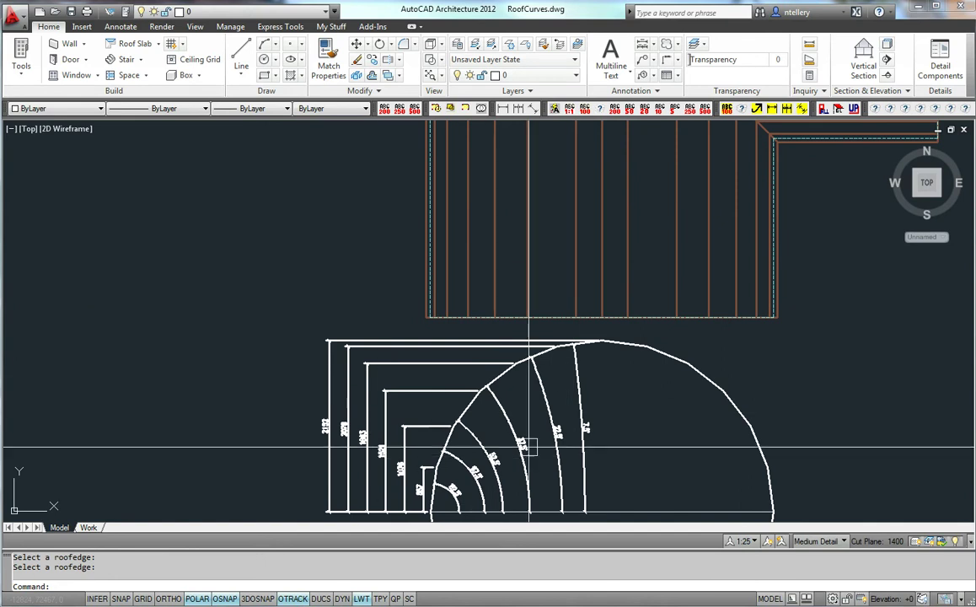
middle_click_drag(527, 451, 530, 430)
scroll(622, 403, "down", 5)
scroll(619, 395, "up", 6)
type("e")
key("Return")
left_click(628, 485)
left_click(433, 452)
key("Return")
- Erase the linear height dimensions beside the polygon, leaving only the polygon and its baseline
scroll(404, 422, "up", 4)
key("Return")
scroll(405, 422, "down", 3)
left_click(410, 310)
left_click(224, 460)
key("Return")
middle_click_drag(570, 411, 621, 344)
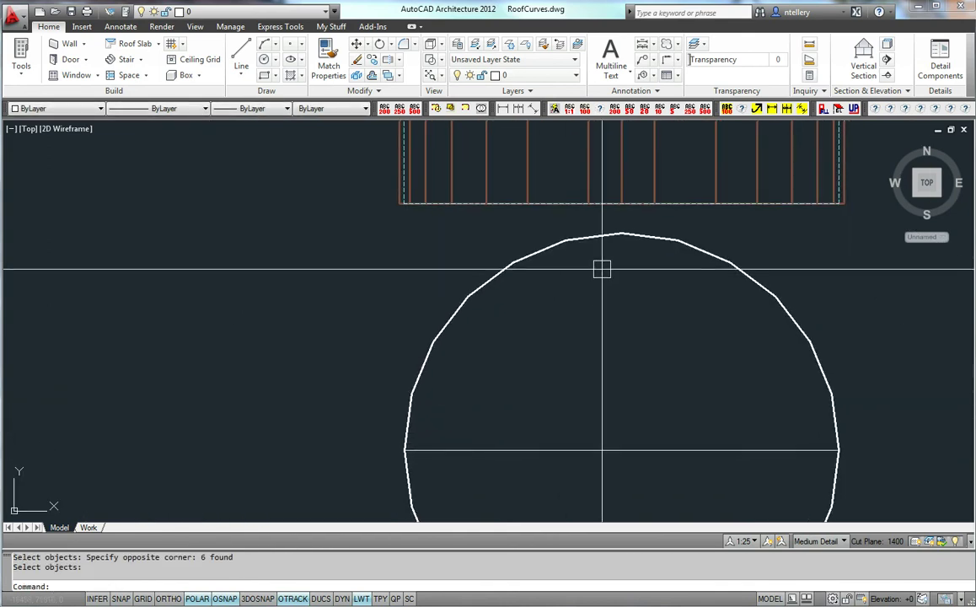
- Set the 24-sided polygon's thickness to 6000
scroll(600, 269, "up", 2)
middle_click_drag(600, 268, 608, 241)
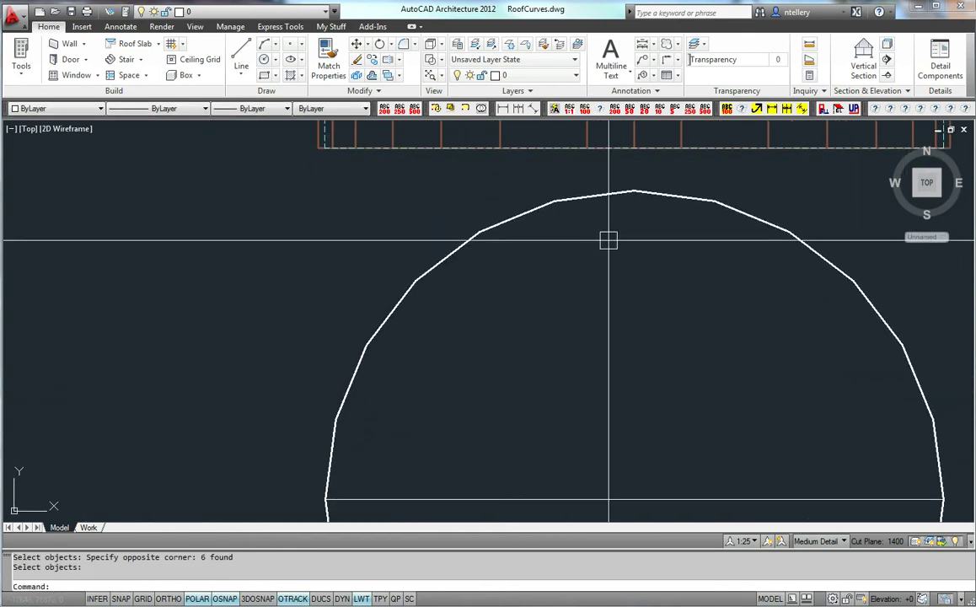
left_click(538, 209)
right_click(533, 218)
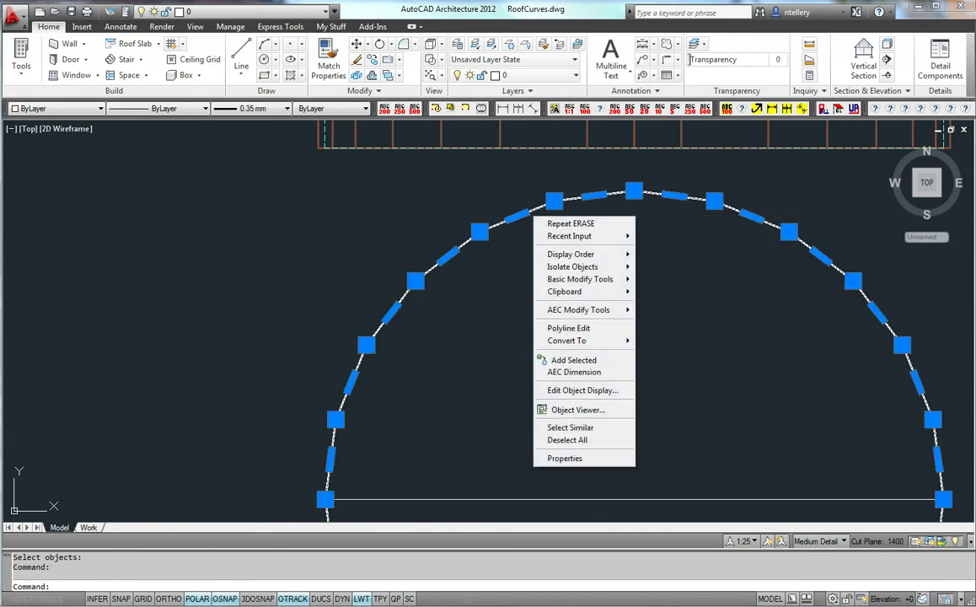
key("Escape")
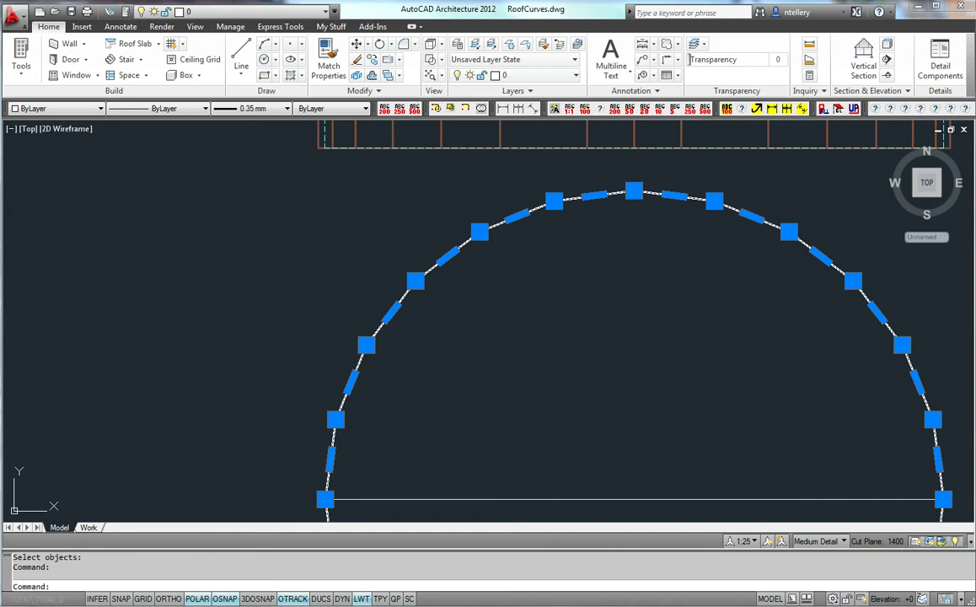
key("ctrl+1")
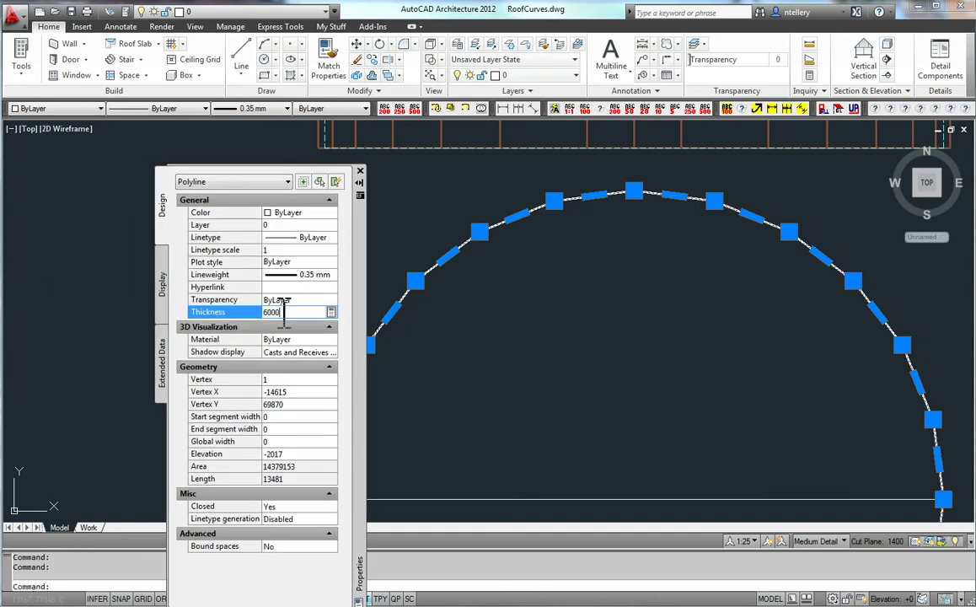
- Orbit the thickened polygon in the Object Viewer to examine its barrel shape in 3D, then deselect it
right_click(491, 381)
left_click(535, 523)
mouse_move(467, 298)
left_mouse_down()
mouse_move(532, 349)
mouse_move(553, 431)
mouse_move(593, 349)
mouse_move(645, 318)
mouse_move(589, 399)
mouse_move(503, 385)
left_mouse_up()
key("Escape")
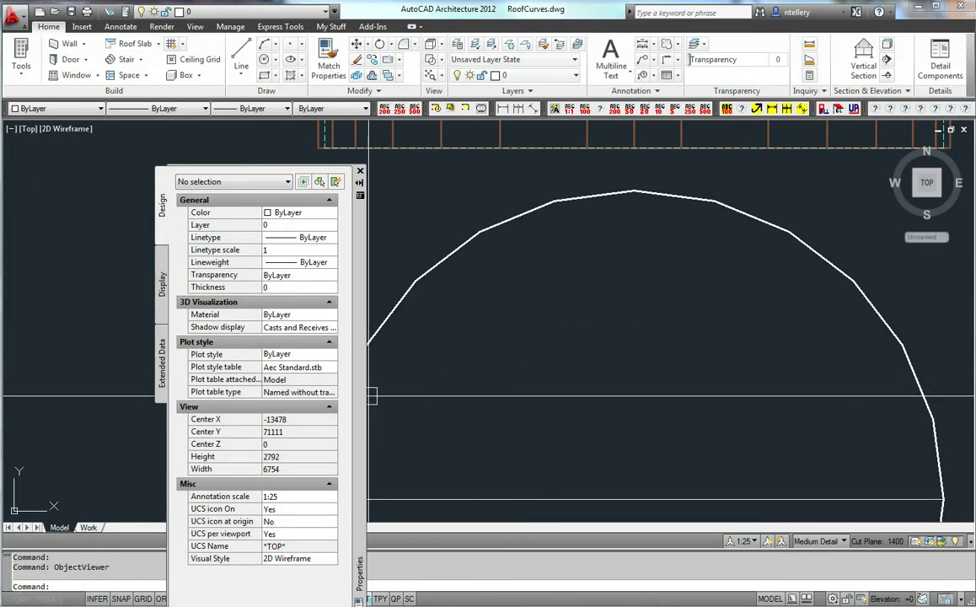
right_click(364, 406)
left_click(394, 443)
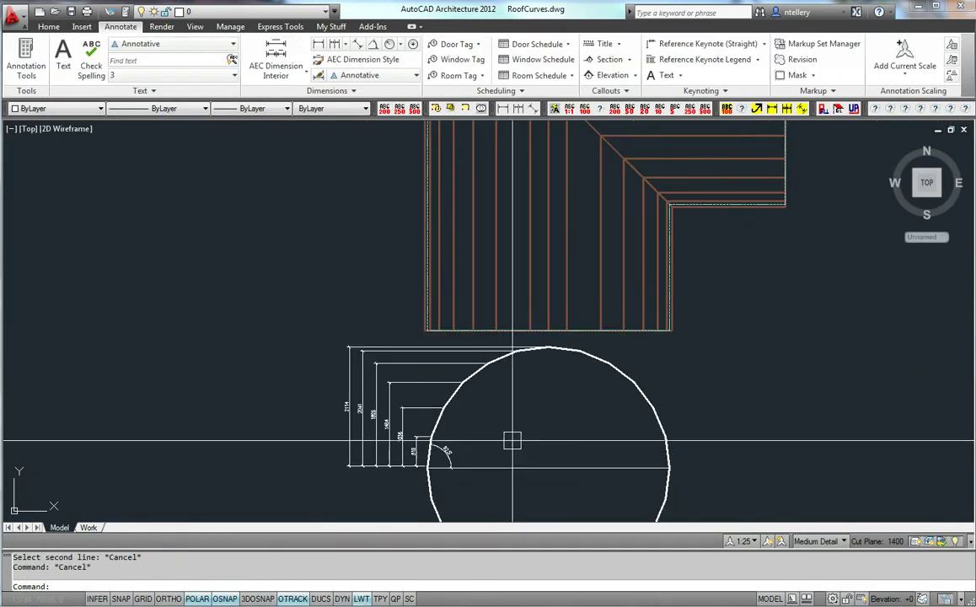
- Open the edge and face settings for the right-hand edge of the upper curved roof
scroll(510, 446, "down", 3)
middle_click_drag(447, 484, 520, 403)
scroll(507, 294, "up", 5)
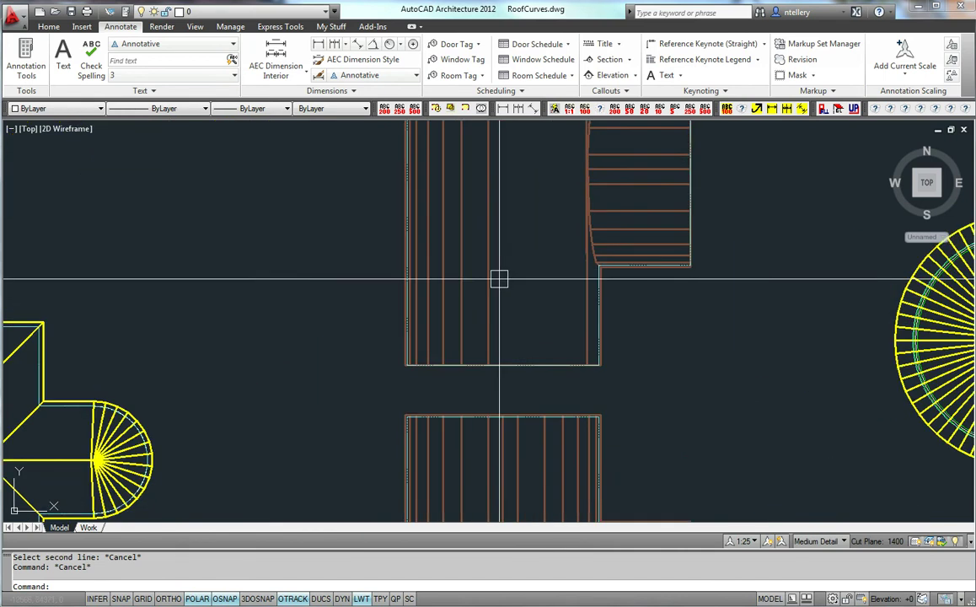
left_click(493, 322)
right_click(493, 330)
left_click(531, 455)
scroll(604, 340, "down", 2)
left_click(604, 346)
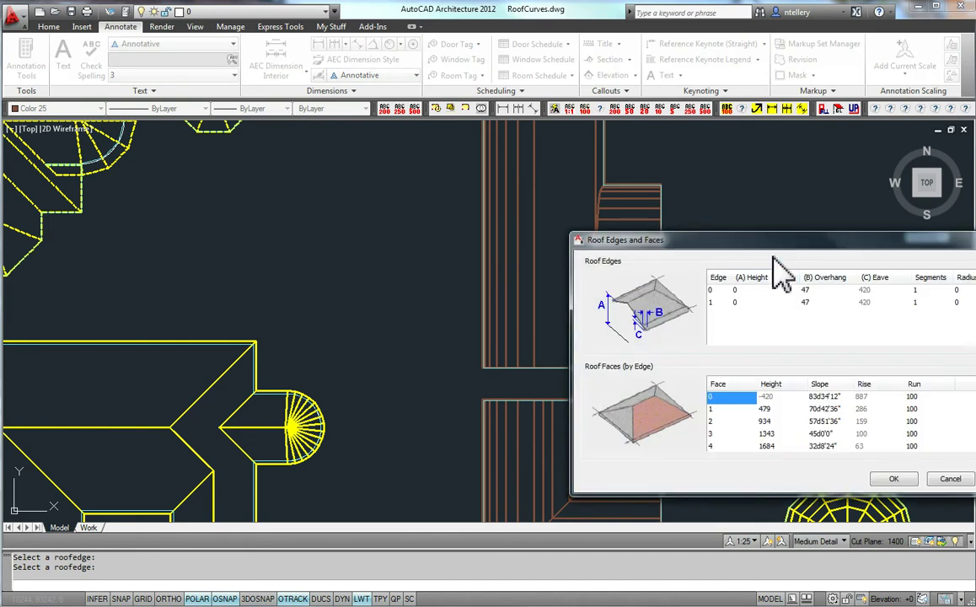
left_click_drag(713, 229, 592, 66)
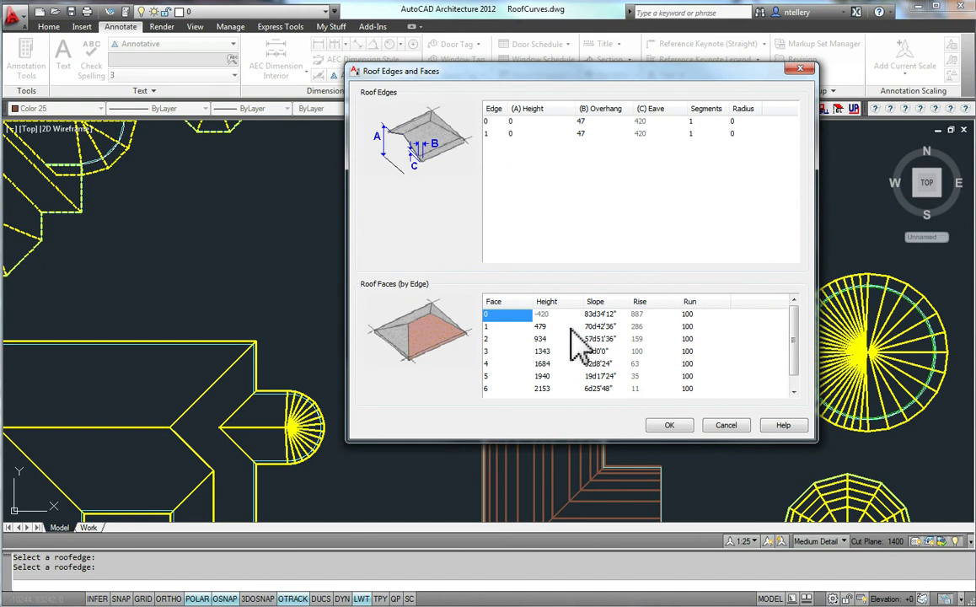
- Compare the face lists of edges 0 and 1 of the upper curved roof
left_click(492, 134)
left_click(492, 327)
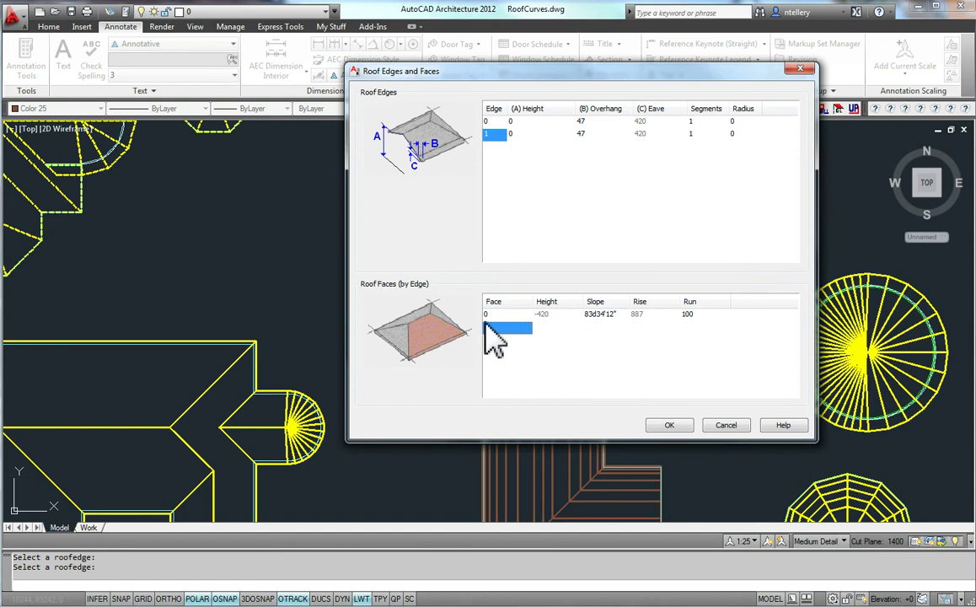
left_click(506, 121)
left_click(505, 134)
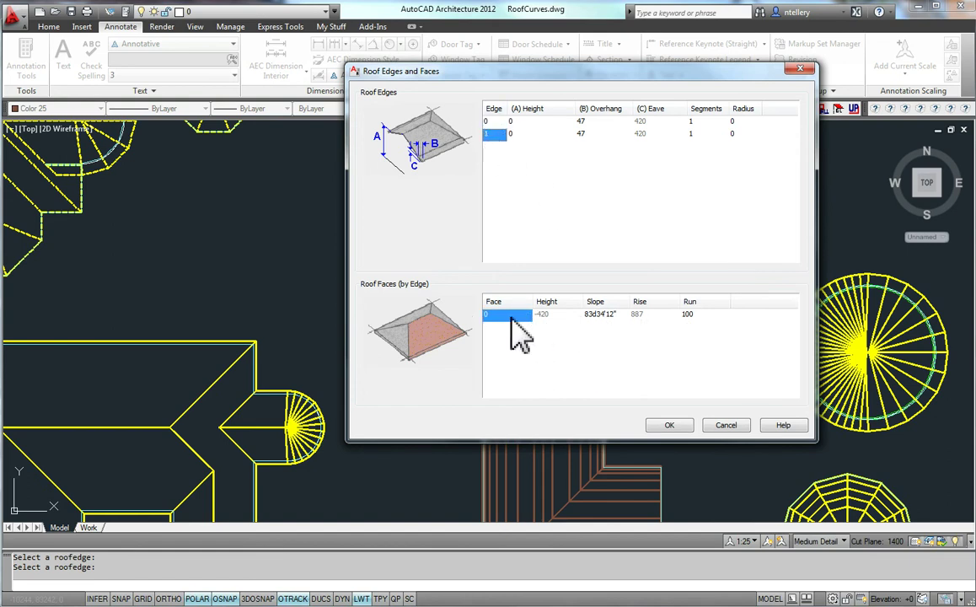
left_click(497, 122)
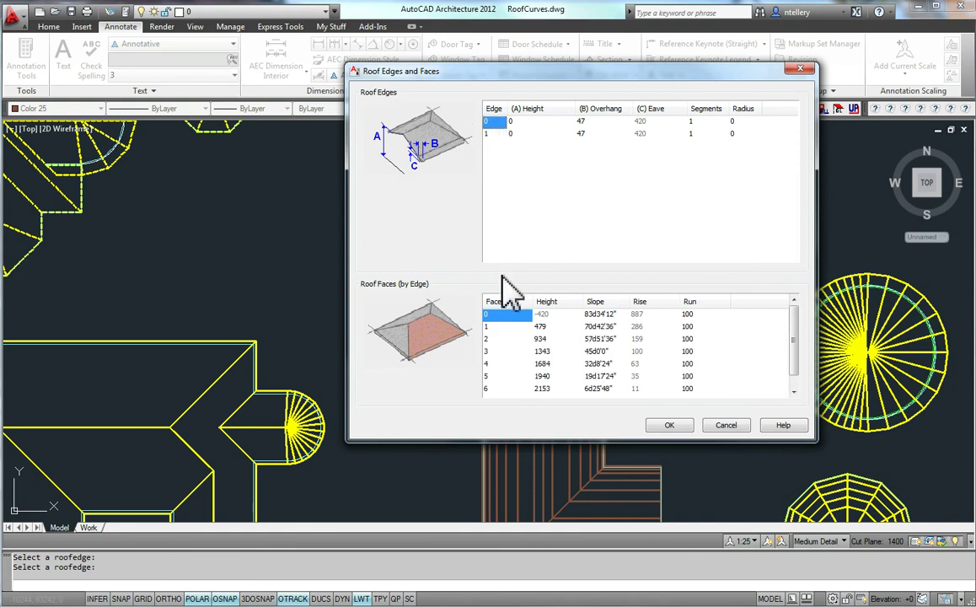
- Try adding extra faces to the roof edge that has only face 0, then cancel the settings
left_click(493, 328)
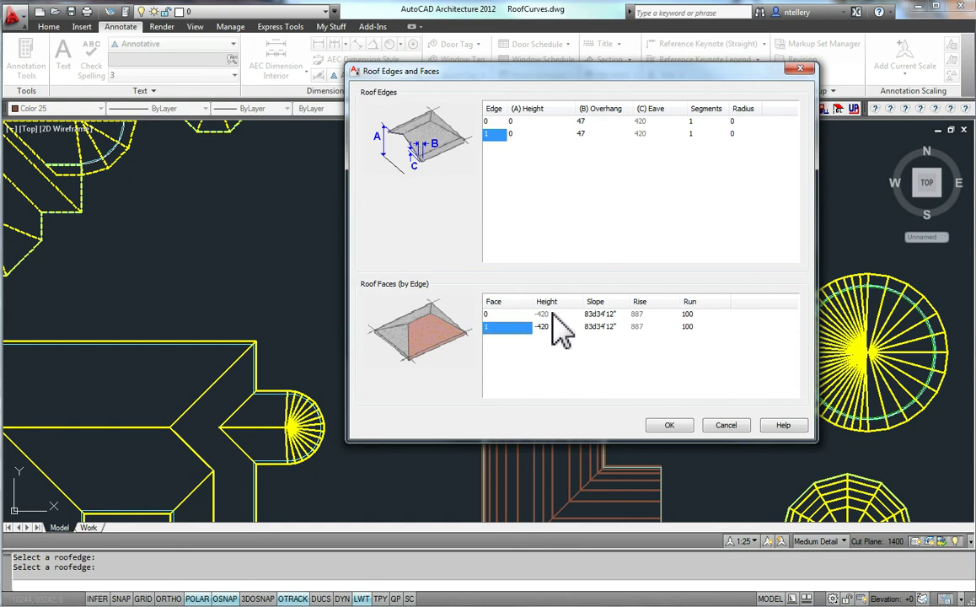
left_click(496, 327)
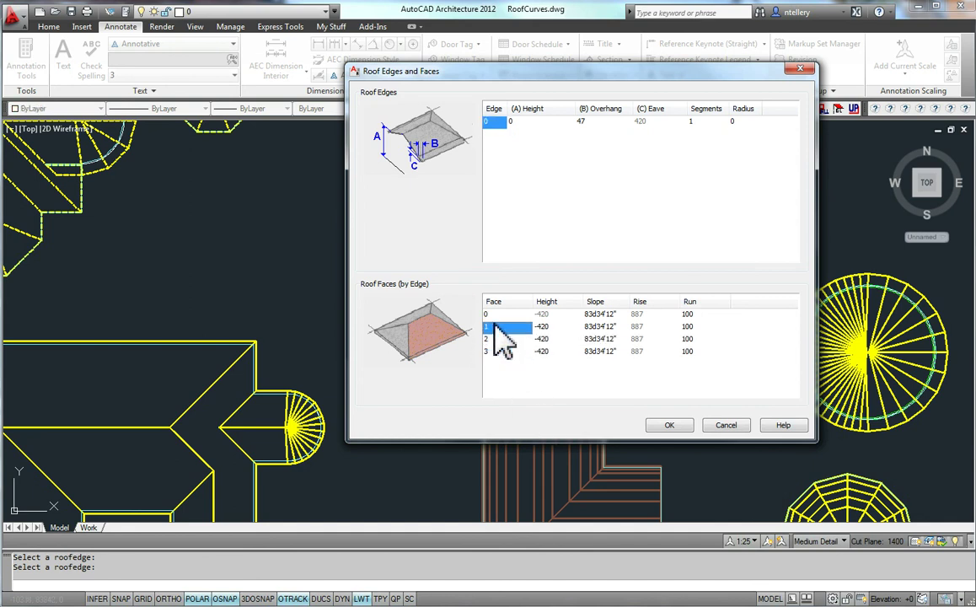
left_click(499, 339)
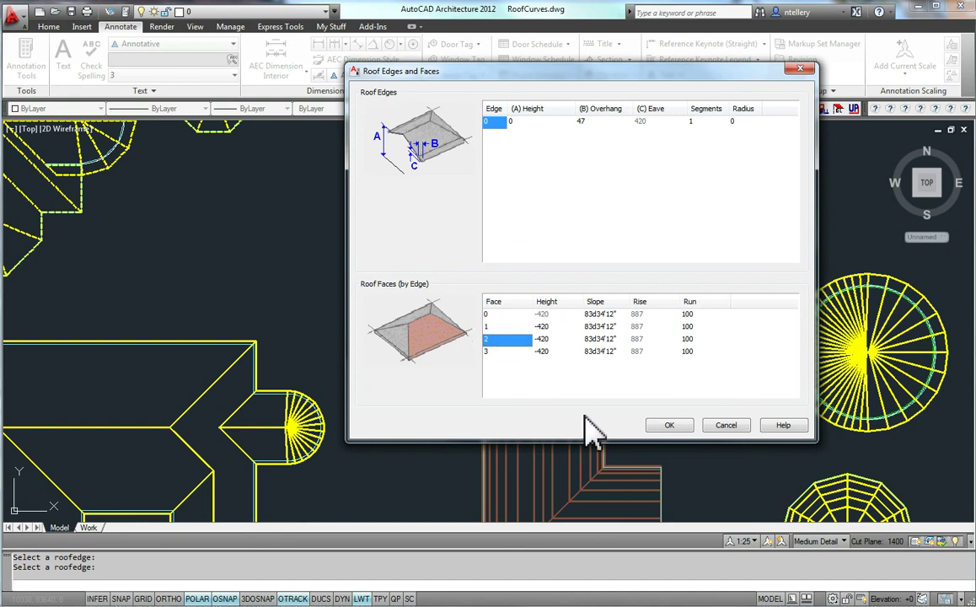
left_click(724, 426)
- Reopen the upper curved roof's edge and face settings, add faces 1 to 3 to edge 1 and apply them
left_click(582, 282)
right_click(606, 275)
left_click(638, 408)
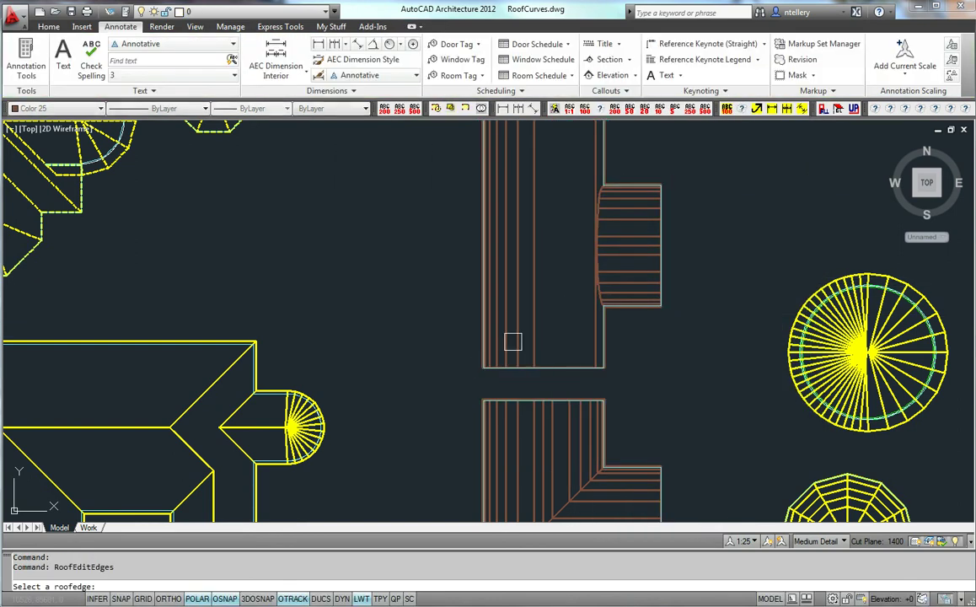
left_click(602, 340)
left_click(496, 134)
left_click(496, 121)
left_click(499, 327)
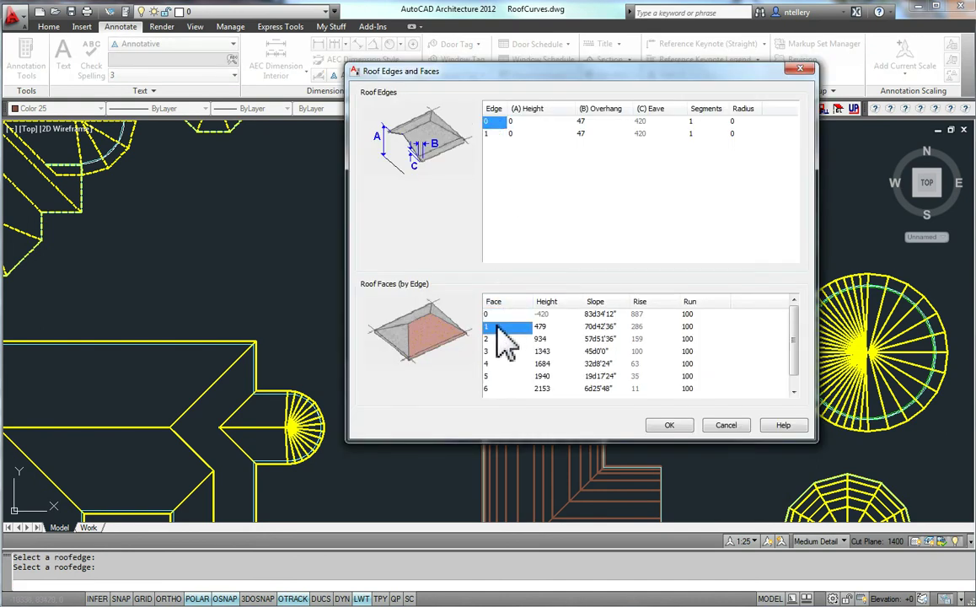
left_click(497, 133)
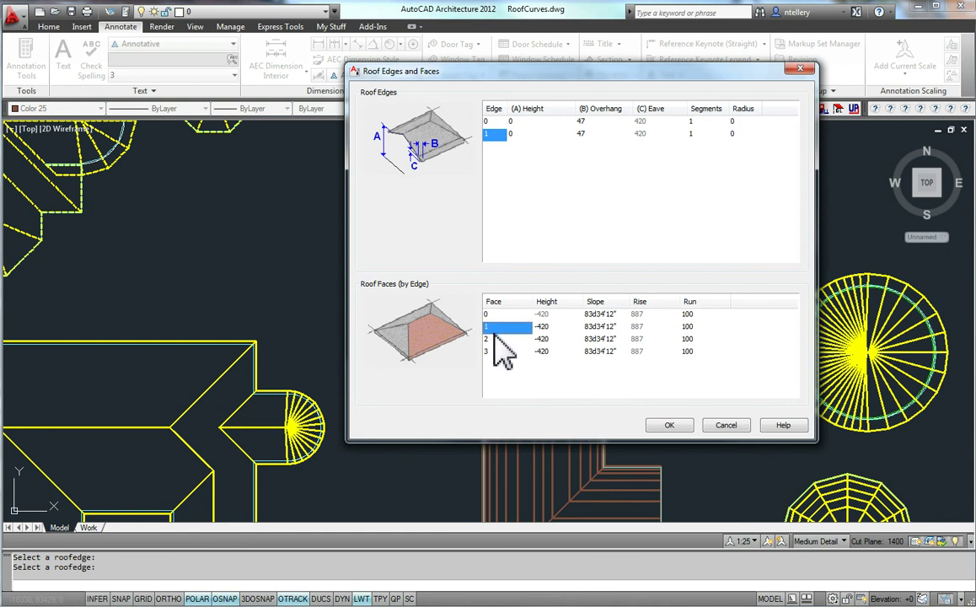
left_click(669, 425)
- Select the two smaller multi-sided roofs below the large round roof and examine them in 3D in the Object Viewer
scroll(607, 392, "down", 3)
scroll(607, 392, "up", 3)
middle_click_drag(646, 390, 607, 392)
scroll(563, 403, "up", 2)
key("Return")
scroll(531, 430, "up", 3)
middle_click_drag(531, 413, 533, 403)
scroll(534, 403, "down", 3)
key("Escape")
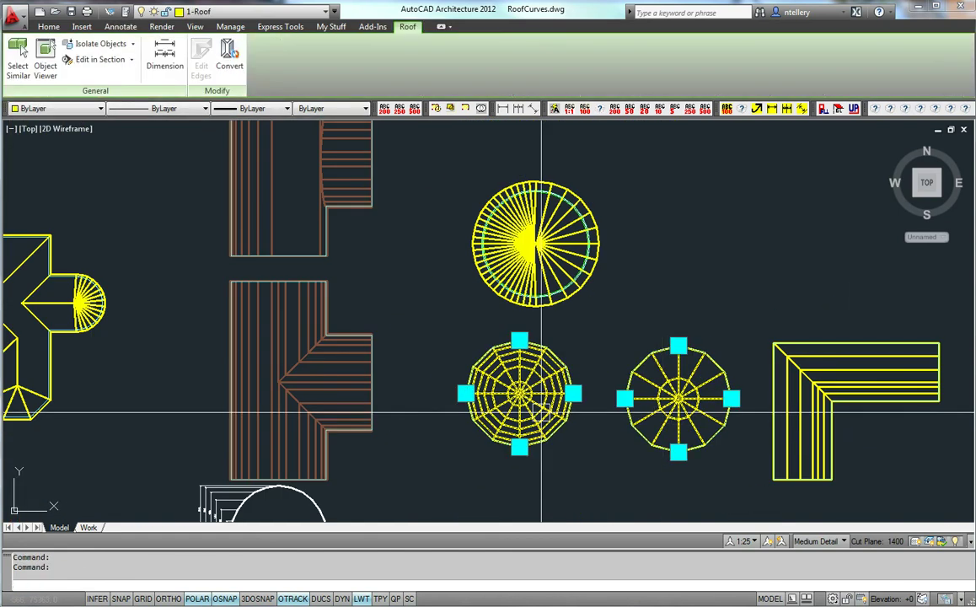
right_click(542, 413)
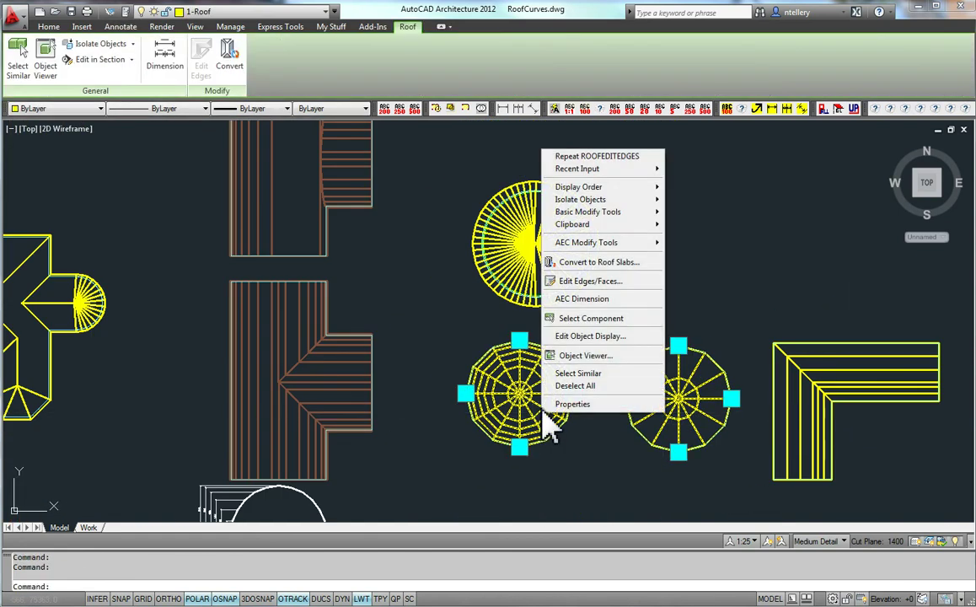
left_click(602, 356)
left_click_drag(599, 437, 544, 381)
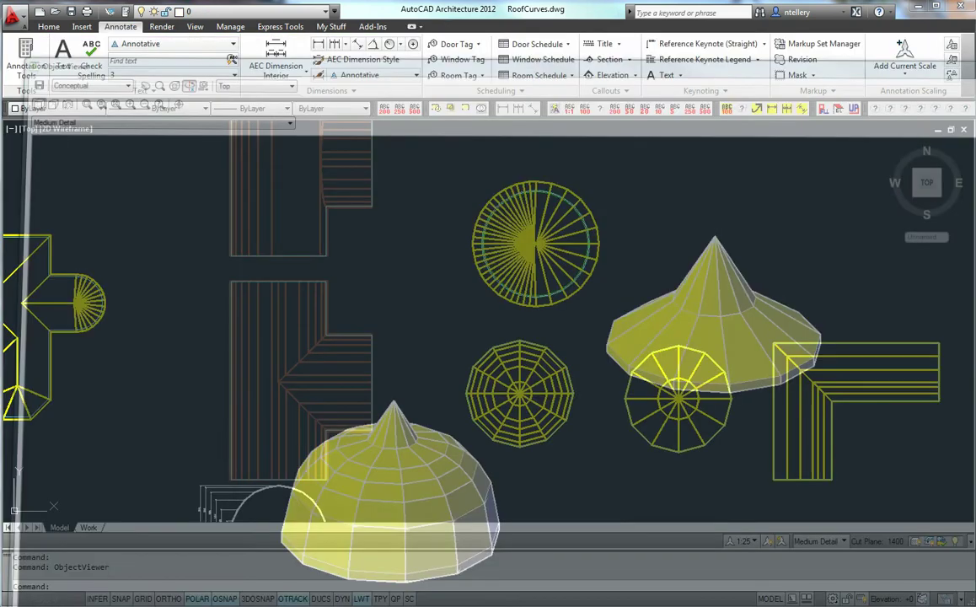
- Open the edge and face settings for the multi-faceted domed roof and compare the face lists of edges 0 and 1
right_click(498, 398)
left_click(523, 268)
left_click(485, 434)
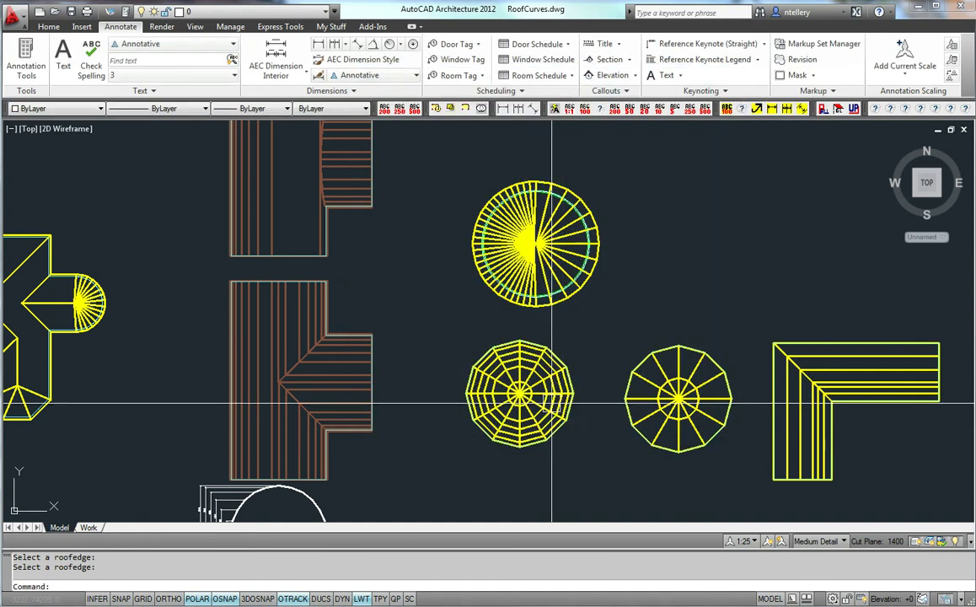
left_click(540, 379)
right_click(545, 373)
left_click(583, 244)
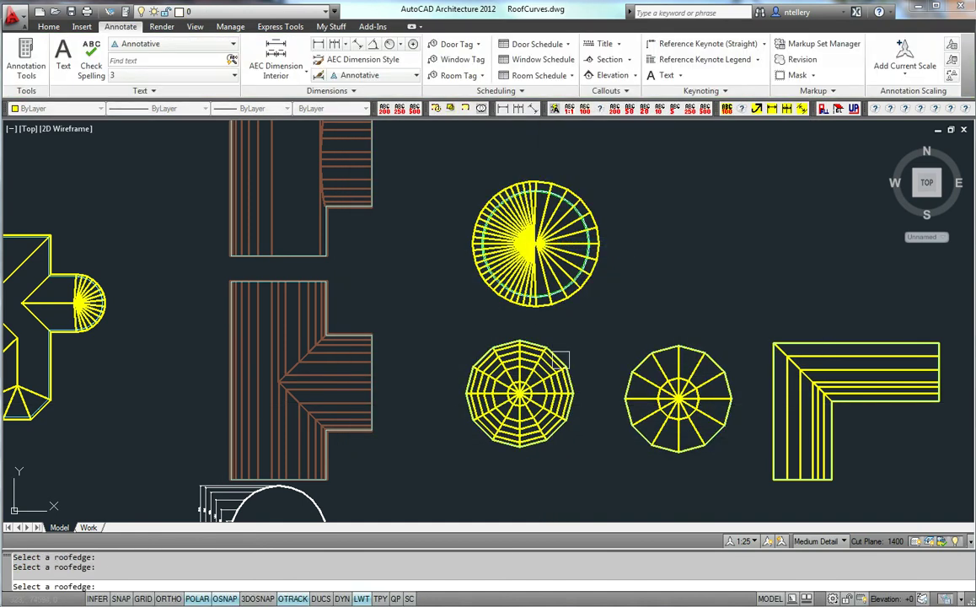
left_click(485, 371)
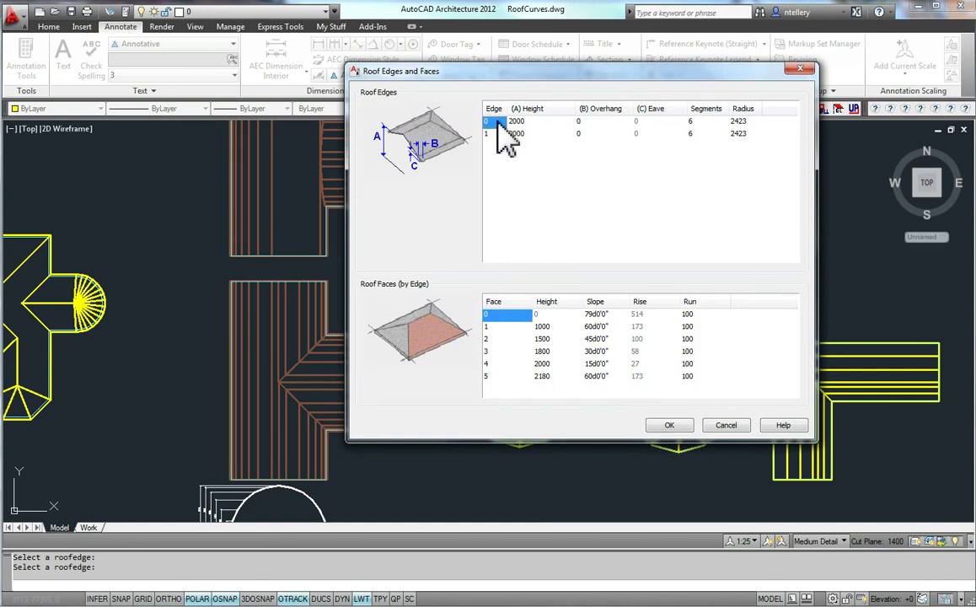
left_click(497, 133)
left_click(498, 121)
left_click(499, 134)
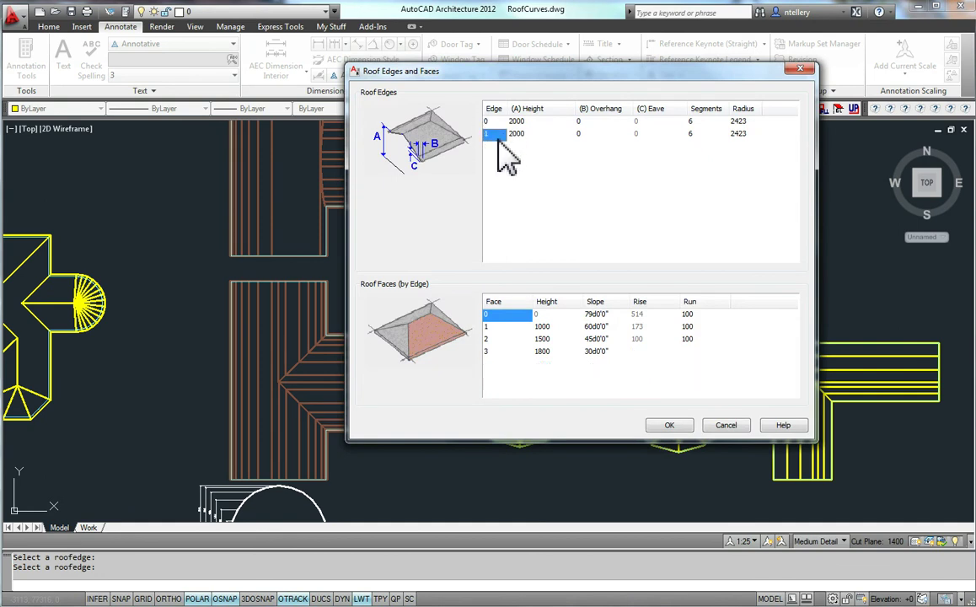
left_click(506, 339)
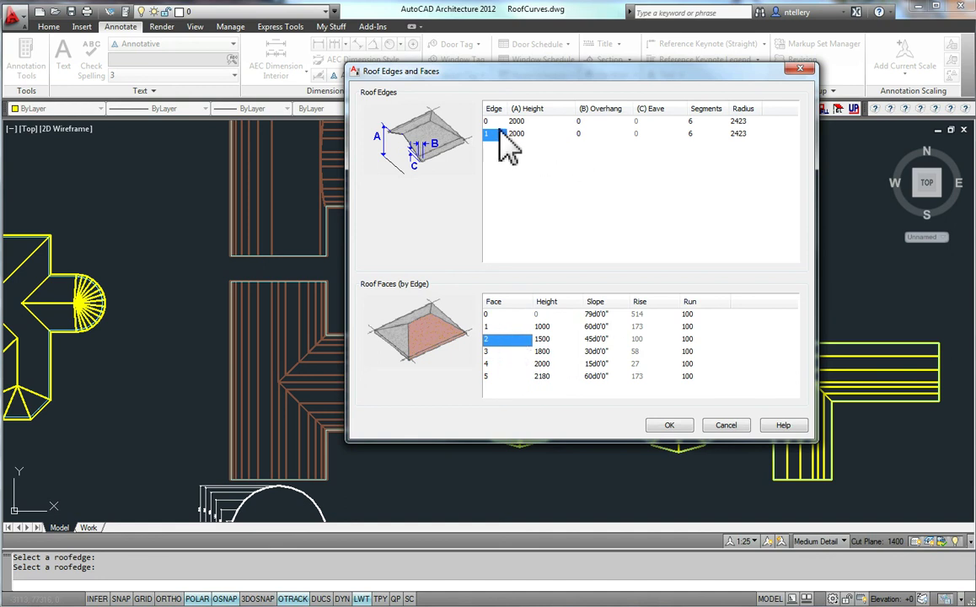
- Close the edge settings, select both multi-sided roofs and stretch the multi-faceted domed roof eastward by its east grip
left_click(674, 425)
left_click(660, 399)
left_click(552, 431)
right_click(551, 432)
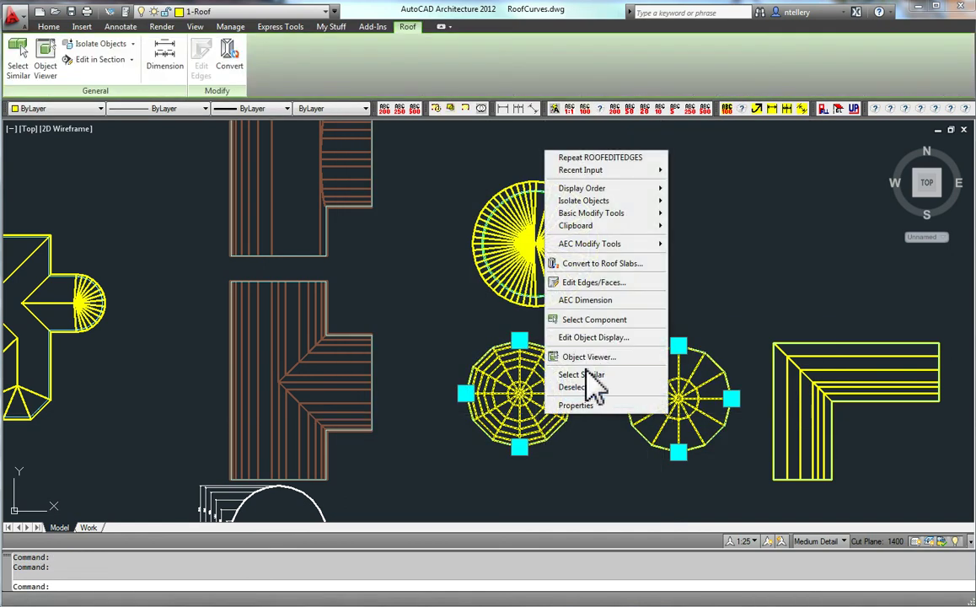
left_click(590, 375)
left_click(573, 393)
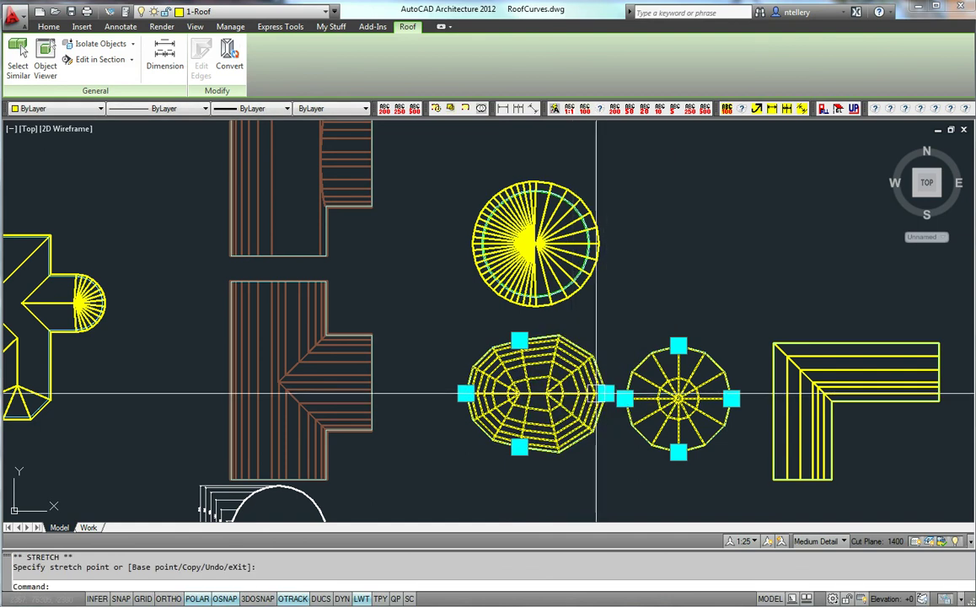
left_click(602, 395)
- Open the stretched domed roof and its neighbour in the Object Viewer and orbit to examine the elongated shape
right_click(602, 395)
left_click(637, 341)
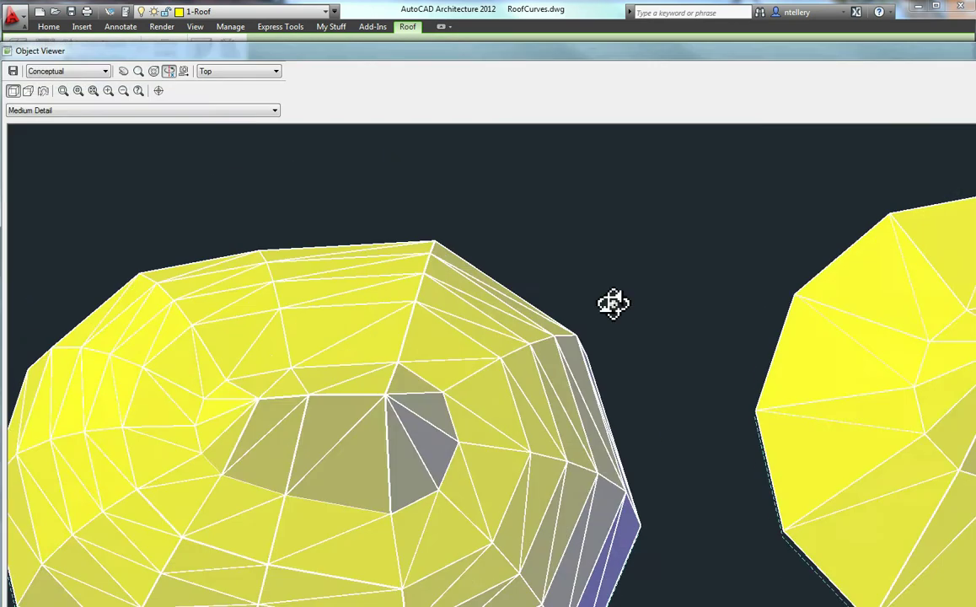
left_click_drag(617, 254, 476, 272)
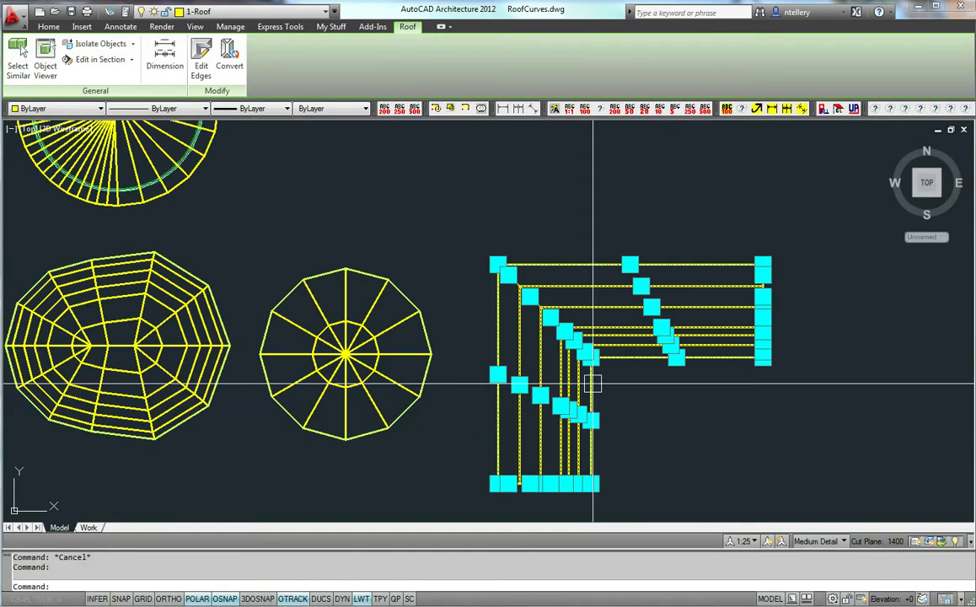
- Select the large L-shaped roof and query the edge and face settings of its outer edges
right_click(594, 383)
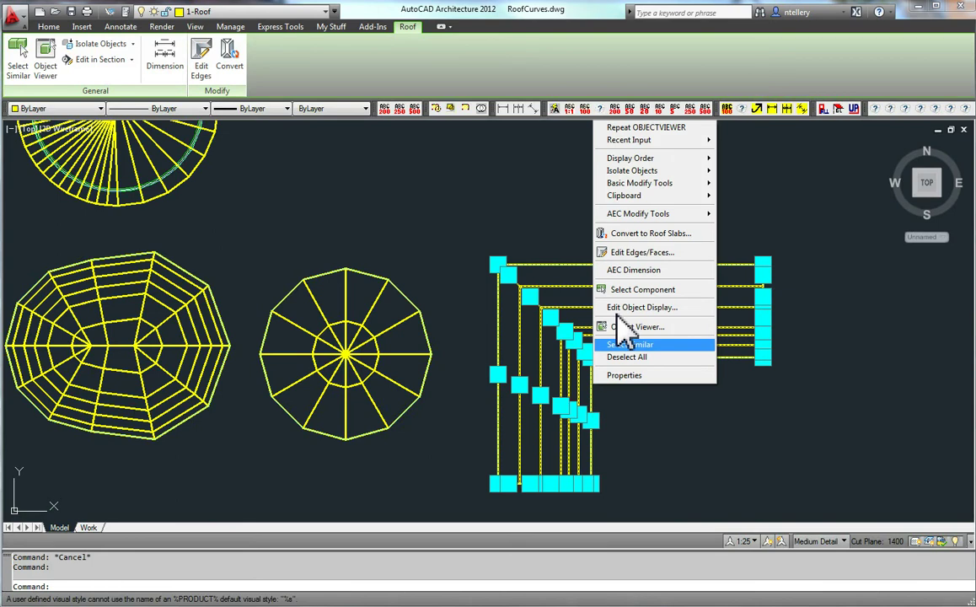
left_click(648, 252)
key("Return")
key("Return")
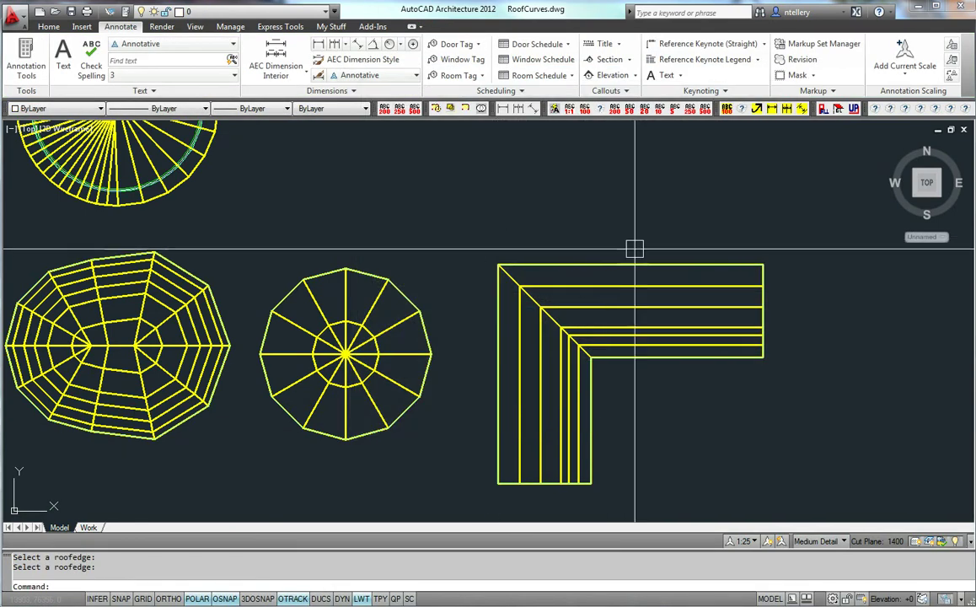
left_click(518, 272)
right_click(518, 273)
left_click(559, 411)
left_click(501, 408)
key("Return")
key("Return")
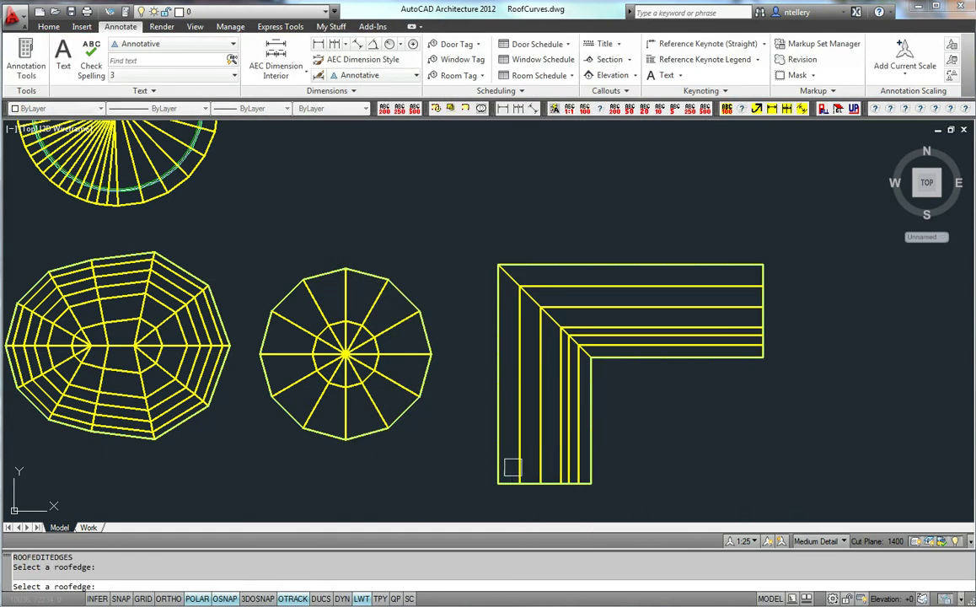
- Open the edge and face settings of the L-shaped roof's inner edge, review its face heights and slopes, and cancel
left_click(588, 360)
key("Return")
key("Return")
left_click(599, 422)
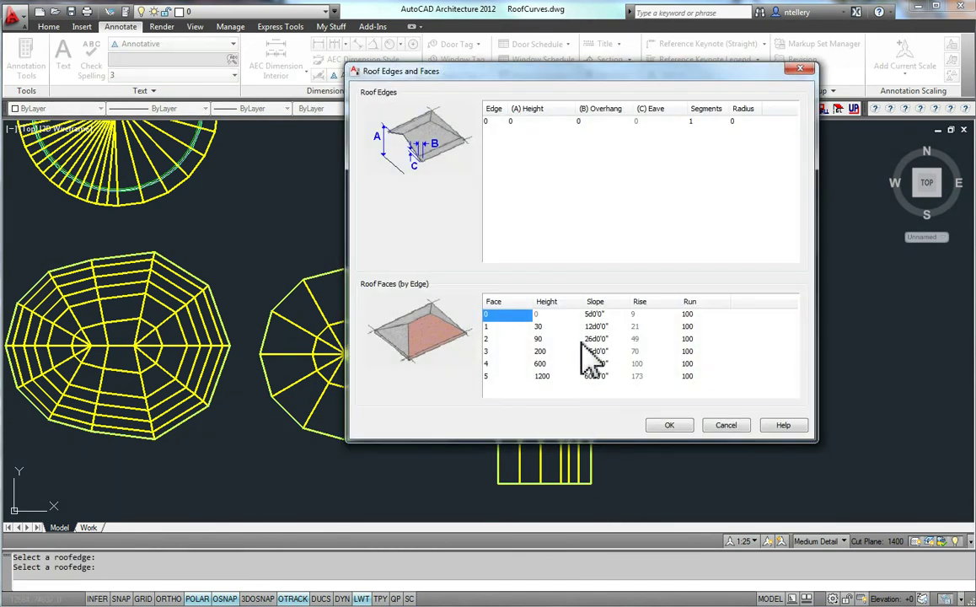
left_click(715, 427)
- Examine the large L-shaped roof in 3D in the Object Viewer and close the viewer
left_click(574, 446)
right_click(573, 447)
left_click(629, 391)
left_click_drag(621, 474, 690, 472)
key("Escape")
- Add a smaller L-shaped roof above the existing one, with its long outer edge about 5000 mm long
type("arf")
key("Return")
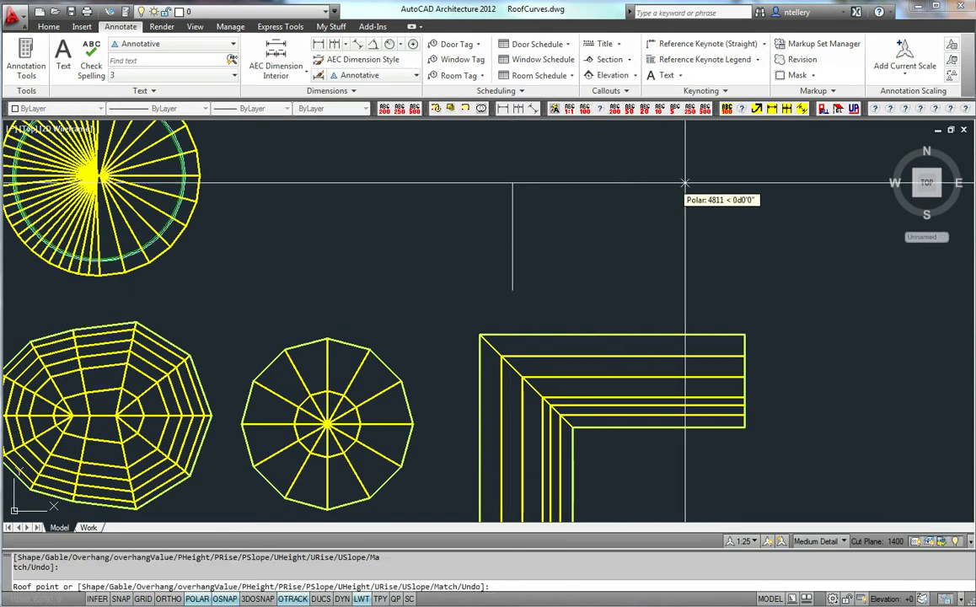
left_click(697, 182)
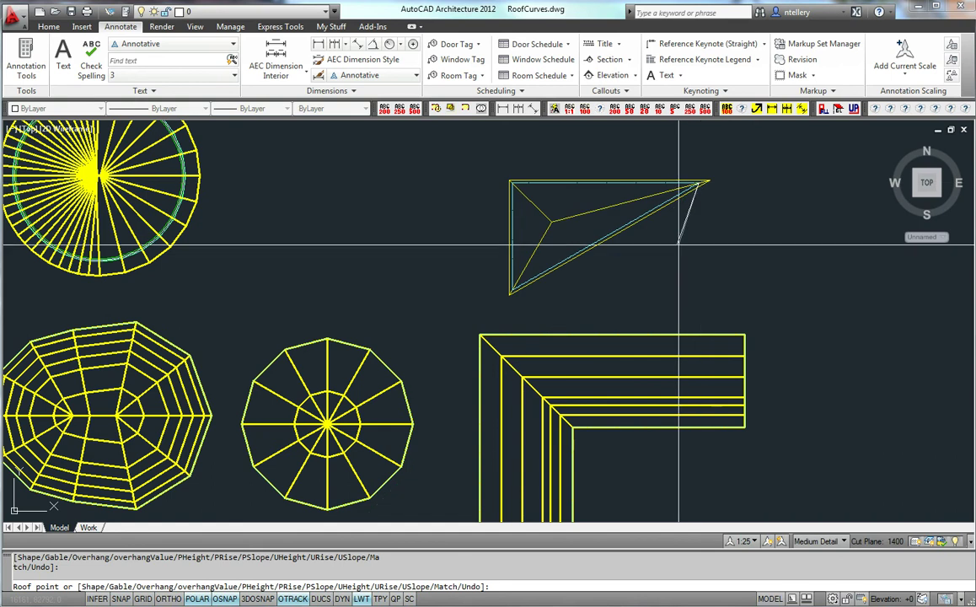
left_click(589, 244)
left_click(589, 291)
left_click(586, 291)
- Stretch the new L-shaped roof's ridge out to its outer edges and examine the single-slope form in the Object Viewer
left_click(550, 221)
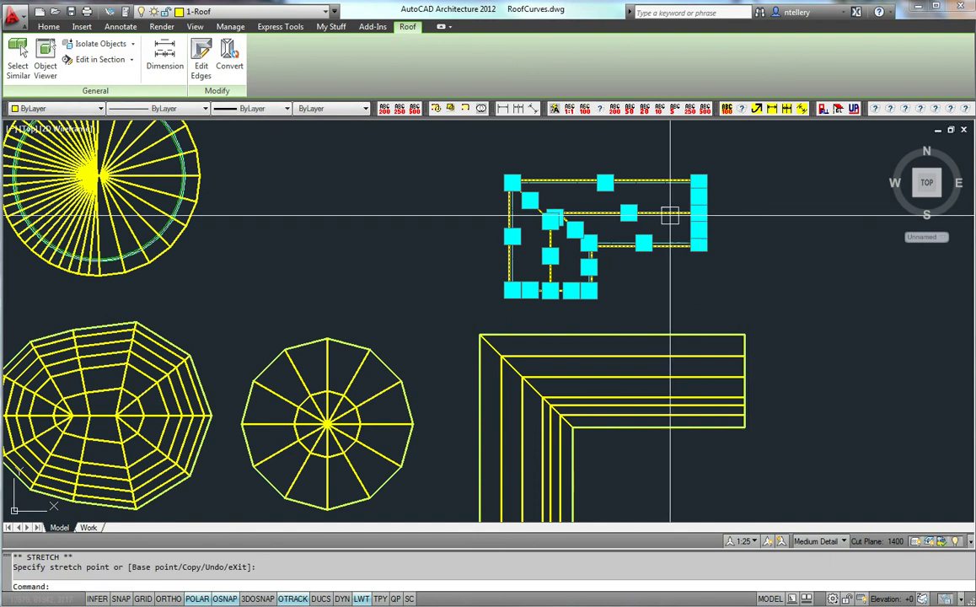
left_click(560, 183)
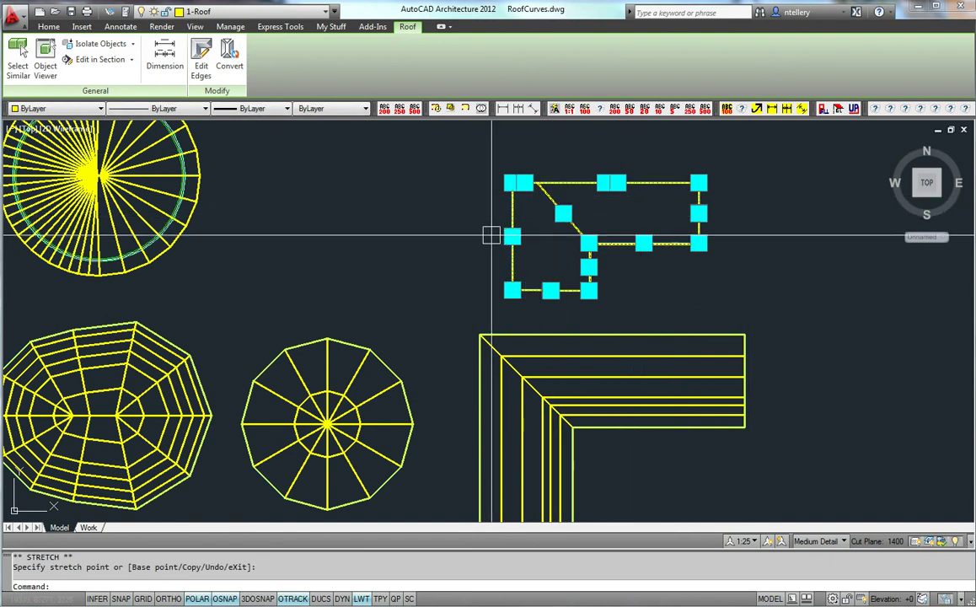
scroll(581, 219, "up", 1)
right_click(591, 261)
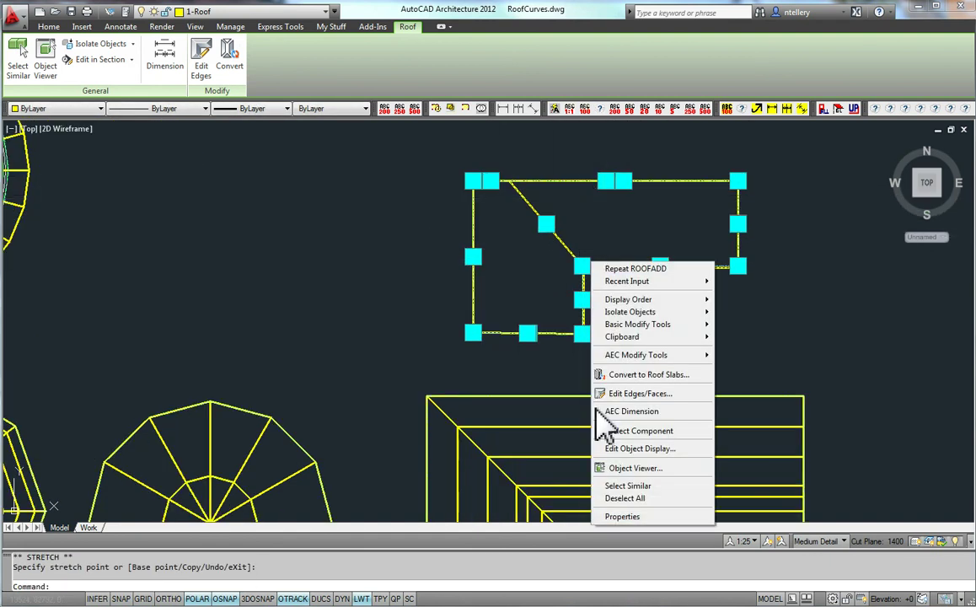
left_click(643, 470)
left_click_drag(544, 239, 575, 454)
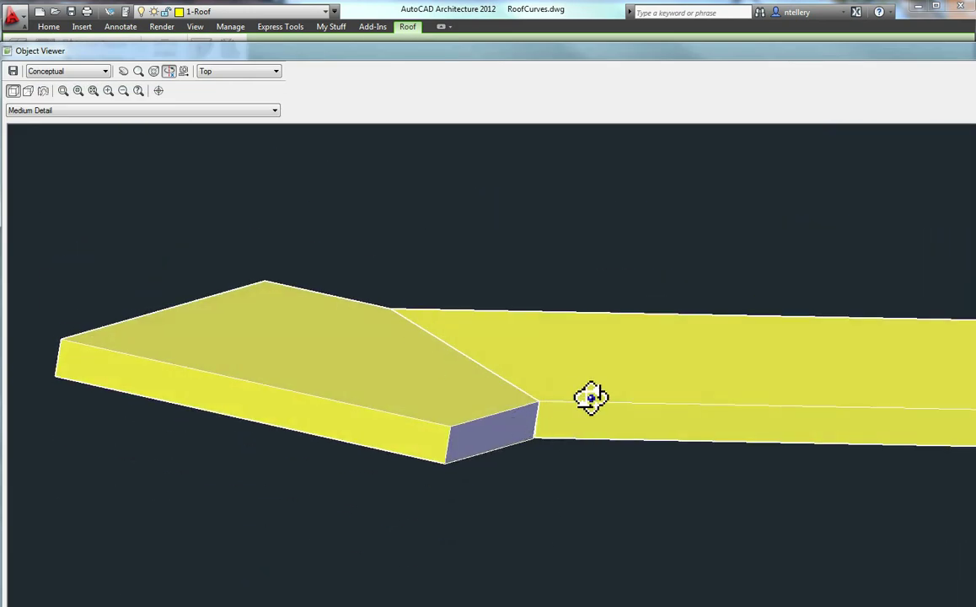
key("Escape")
mouse_move(607, 421)
middle_mouse_down()
mouse_move(655, 374)
mouse_move(634, 287)
middle_mouse_up()
type("e")
key("Return")
scroll(717, 293, "down", 4)
scroll(646, 314, "up", 2)
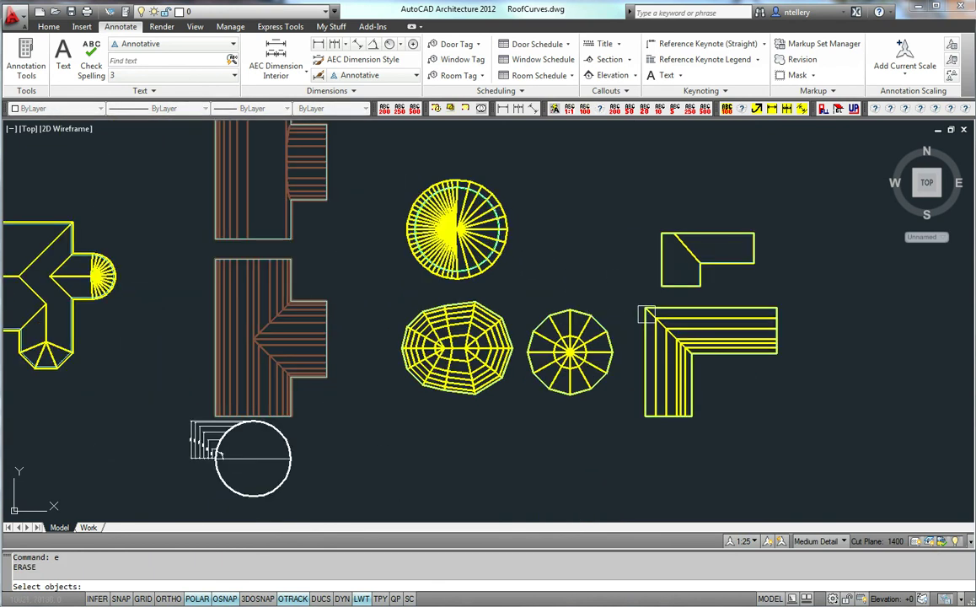
mouse_move(538, 278)
middle_mouse_down()
mouse_move(562, 327)
mouse_move(556, 321)
middle_mouse_up()
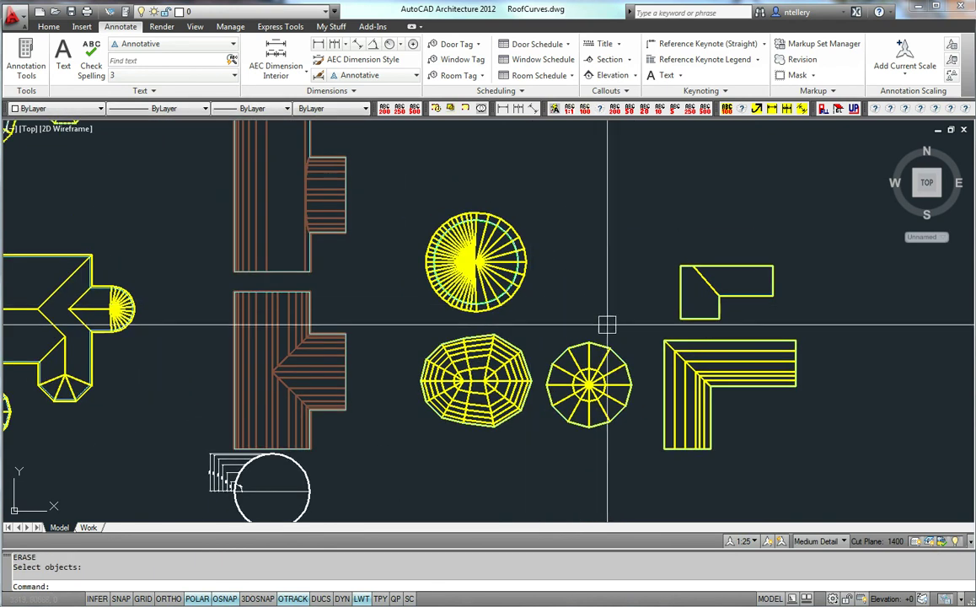